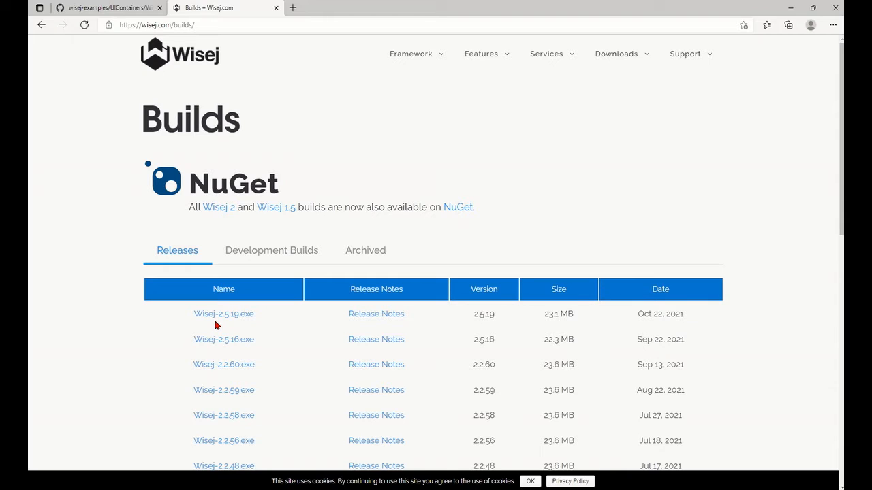
- View the Wisej.UIContainers example folder on GitHub and switch to its solution in Visual Studio
click(122, 11)
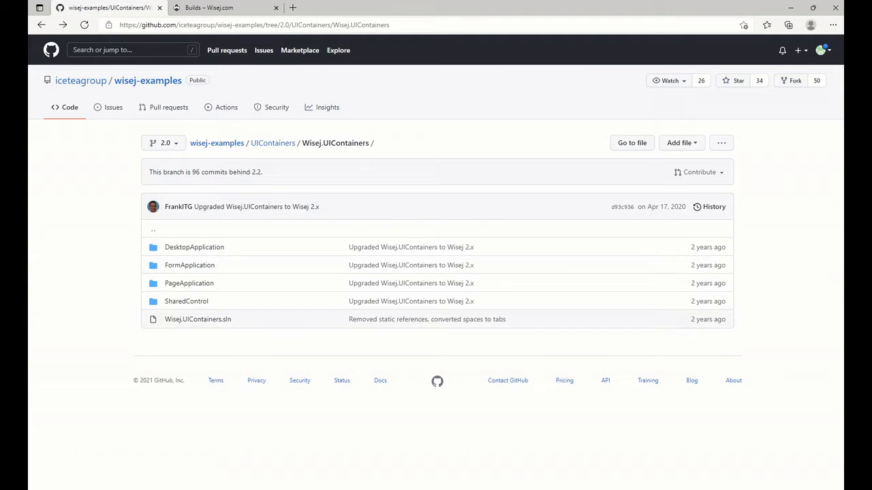
click(443, 446)
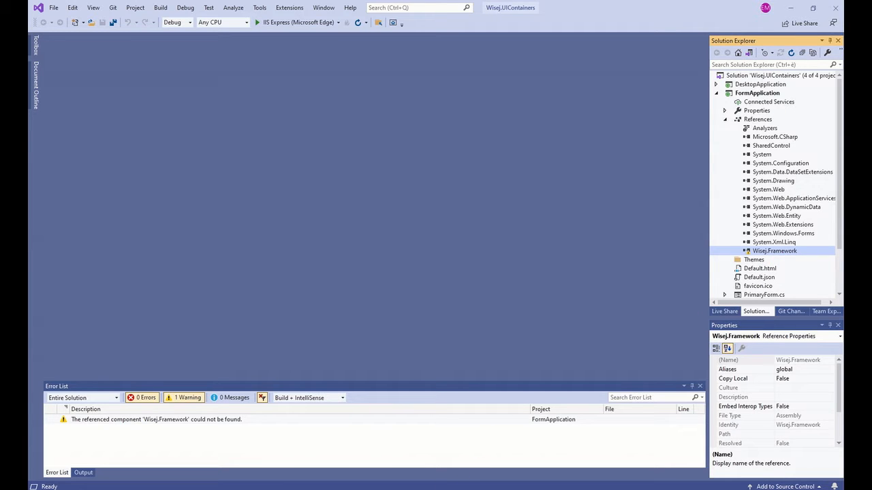
click(790, 8)
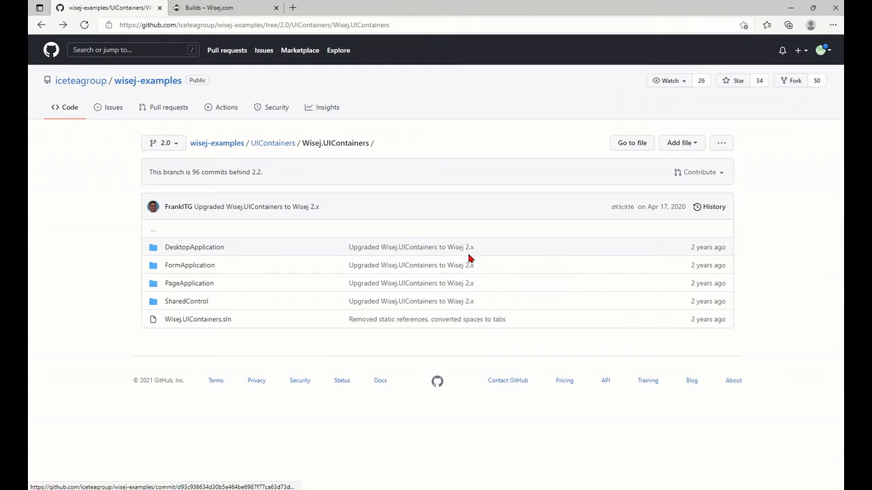
click(423, 488)
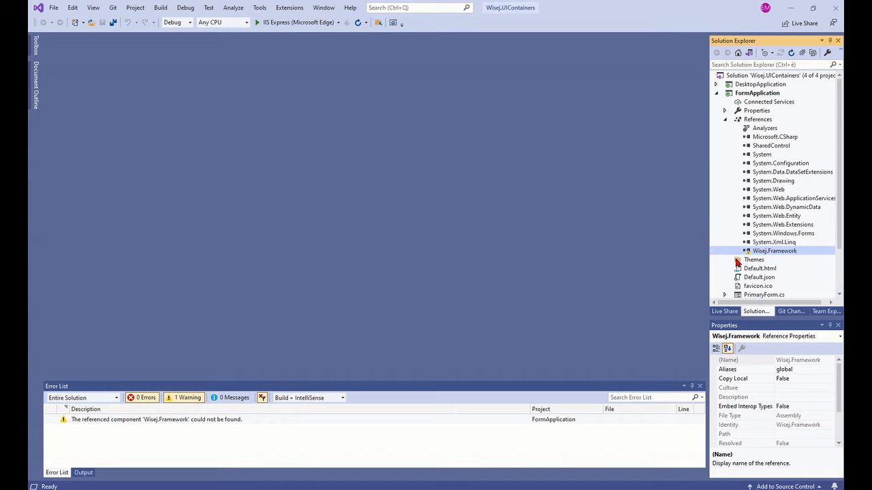
- Collapse the FormApplication project and browse the available NuGet packages for the whole Wisej.UIContainers solution
click(715, 93)
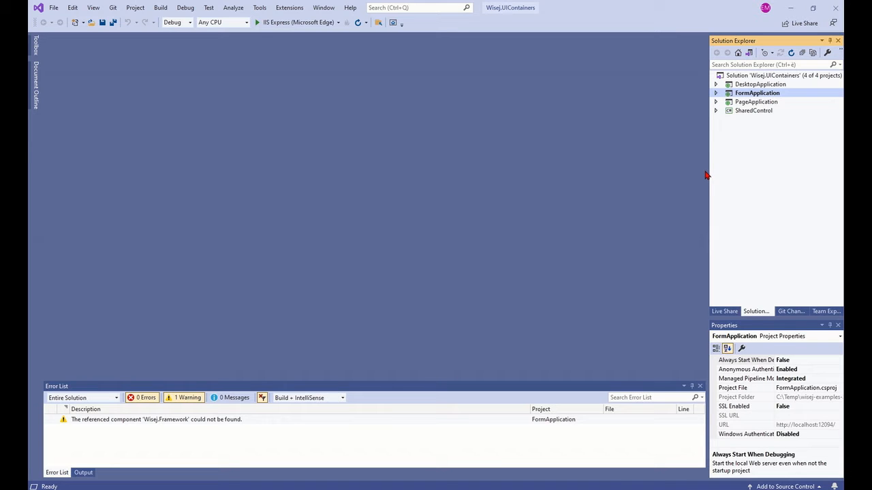
click(756, 77)
right_click(755, 80)
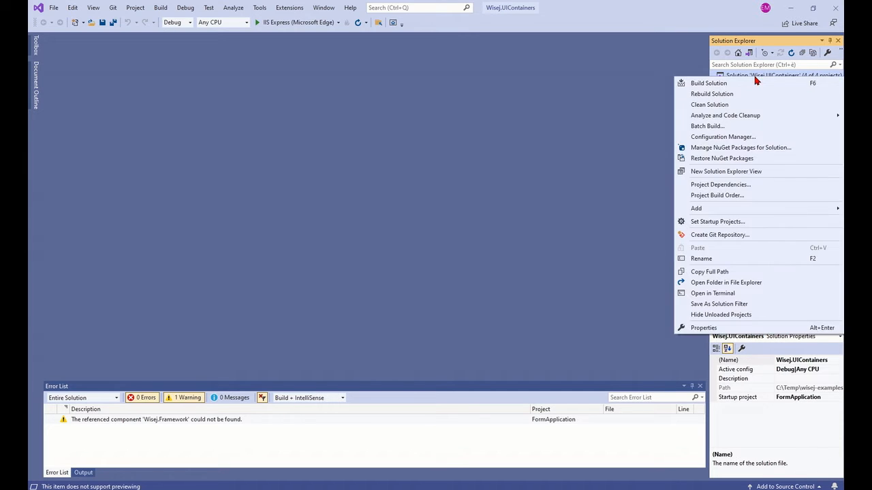
click(733, 158)
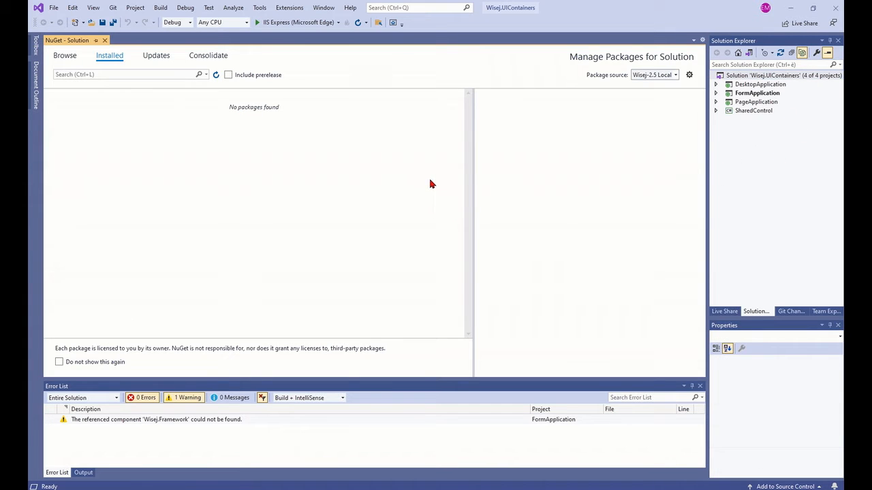
click(64, 55)
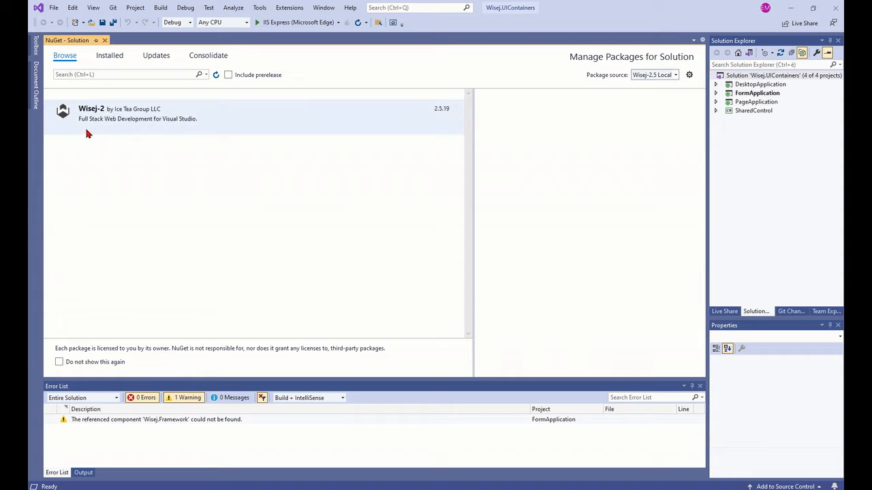
- Review the available NuGet package sources, keeping Wisej-2.5 Local as the source
click(676, 76)
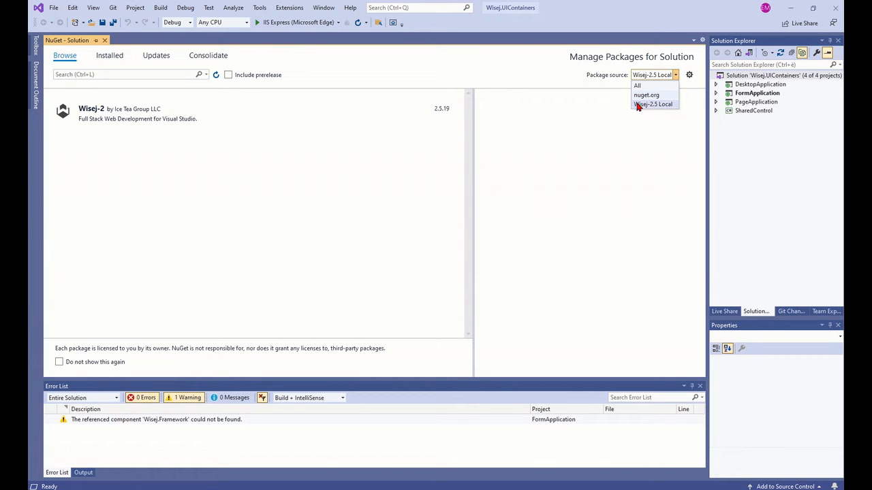
click(556, 182)
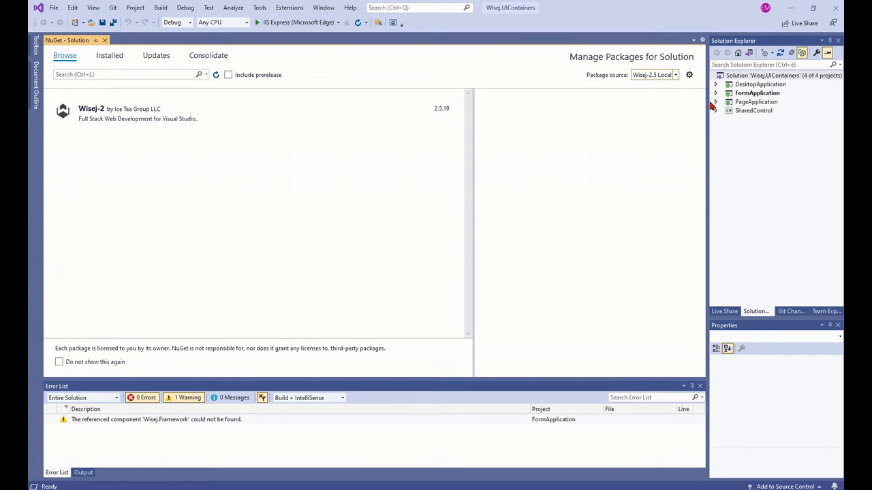
click(676, 75)
click(592, 141)
- Try to install the Wisej-2 package, latest stable 2.5.19, in all four projects, accepting its license terms
click(96, 120)
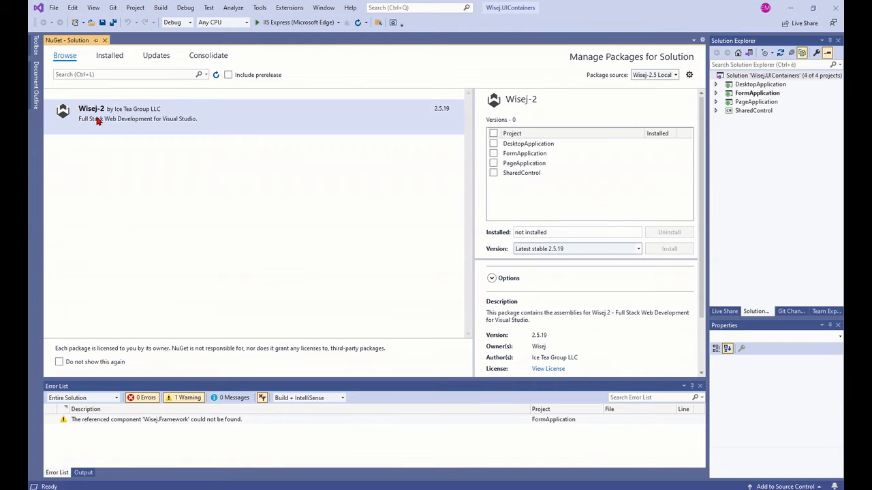
click(493, 134)
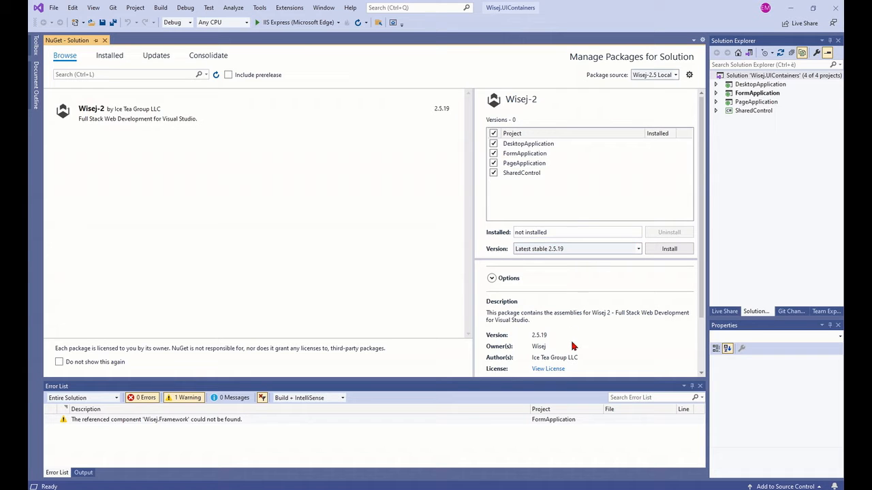
drag(703, 271, 657, 364)
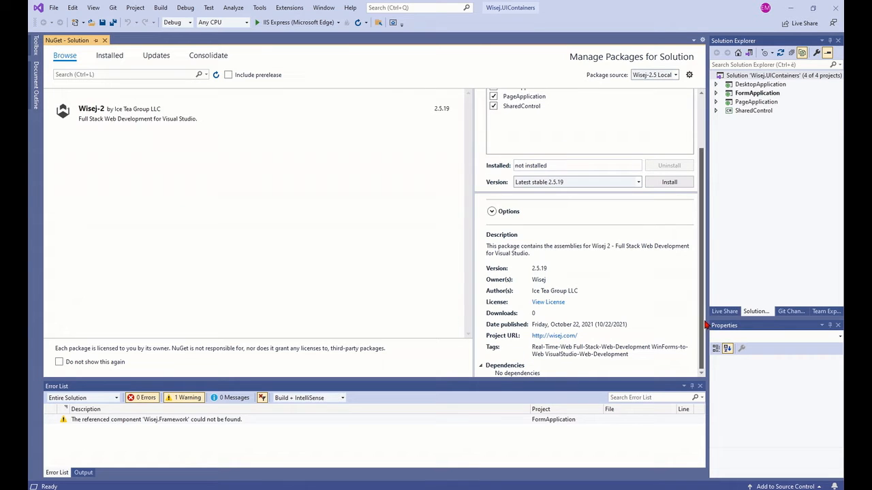
scroll(701, 320, up, 2)
click(665, 249)
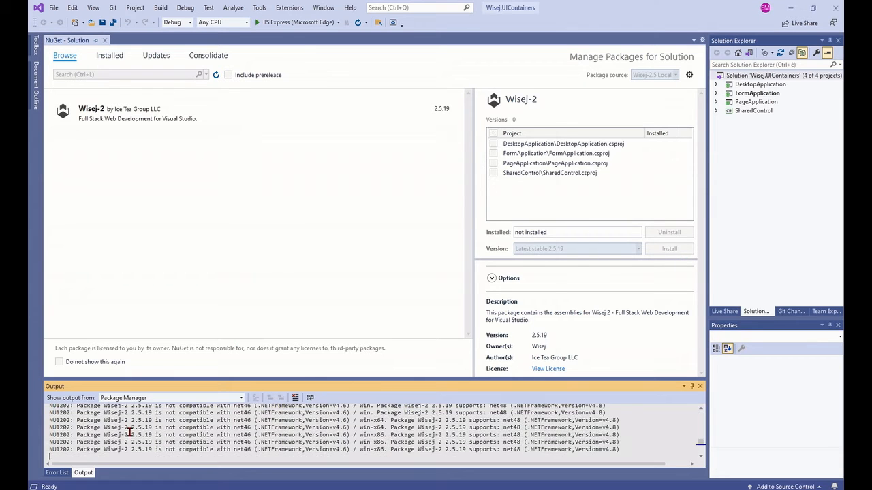
click(483, 350)
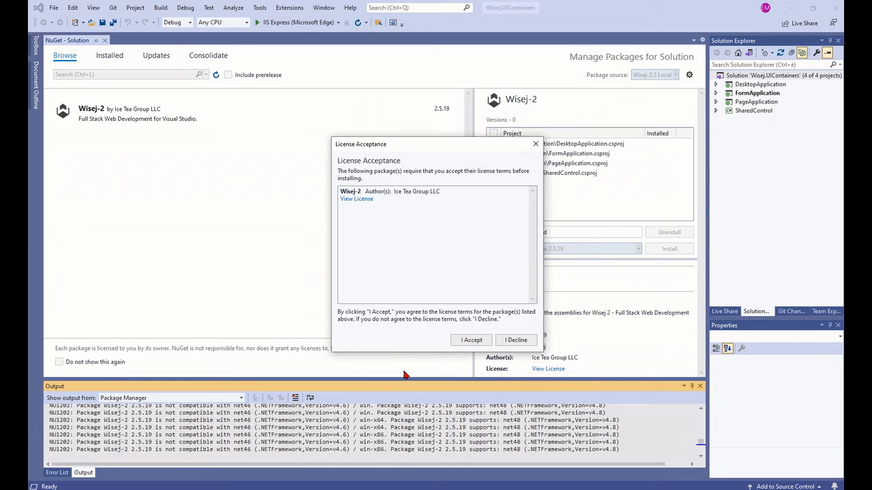
click(471, 344)
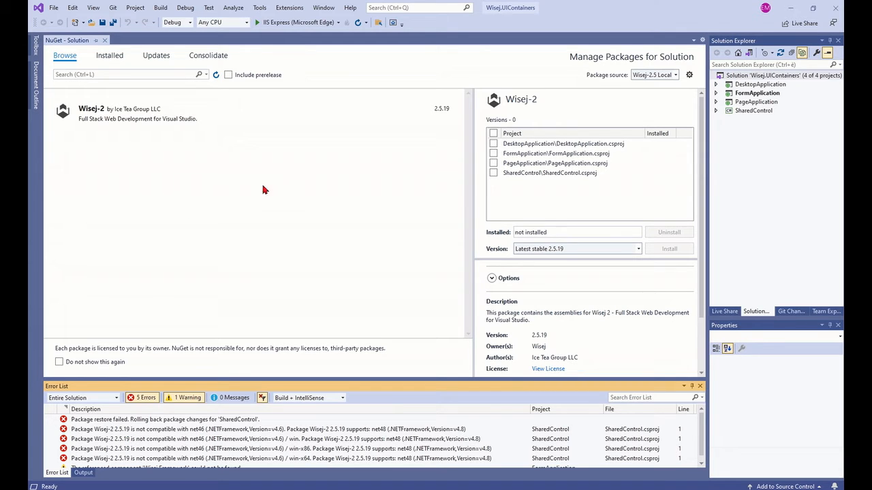
- Set the DesktopApplication project's target framework to .NET Framework 4.8 and confirm the change
right_click(739, 85)
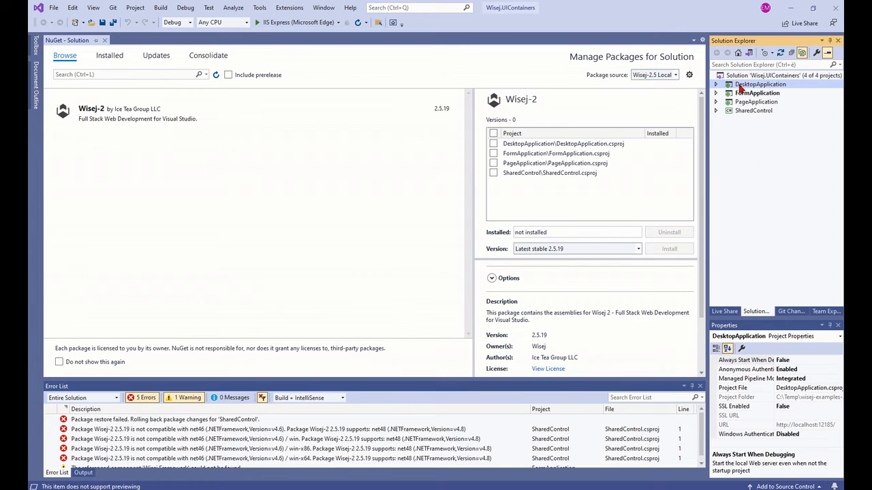
click(702, 385)
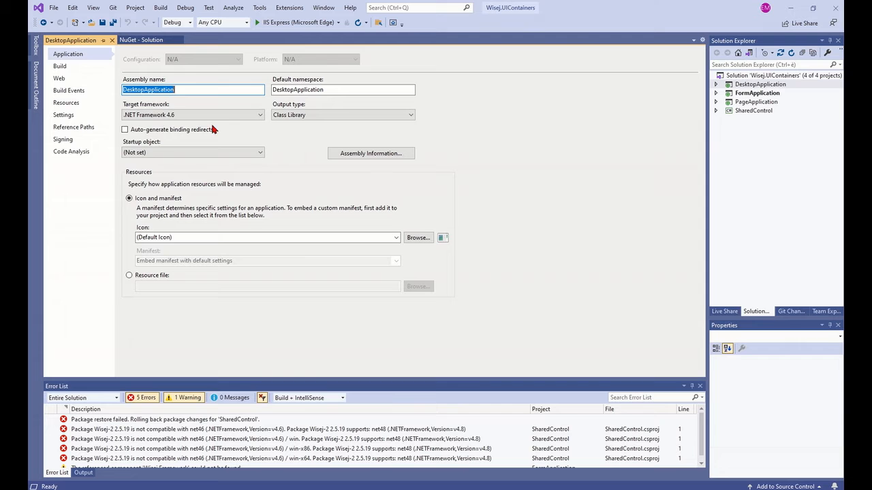
click(259, 115)
click(195, 205)
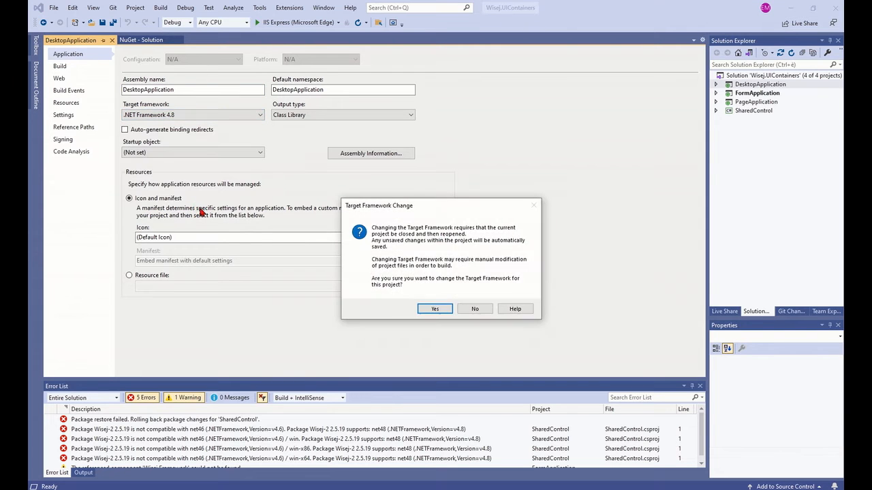
click(436, 312)
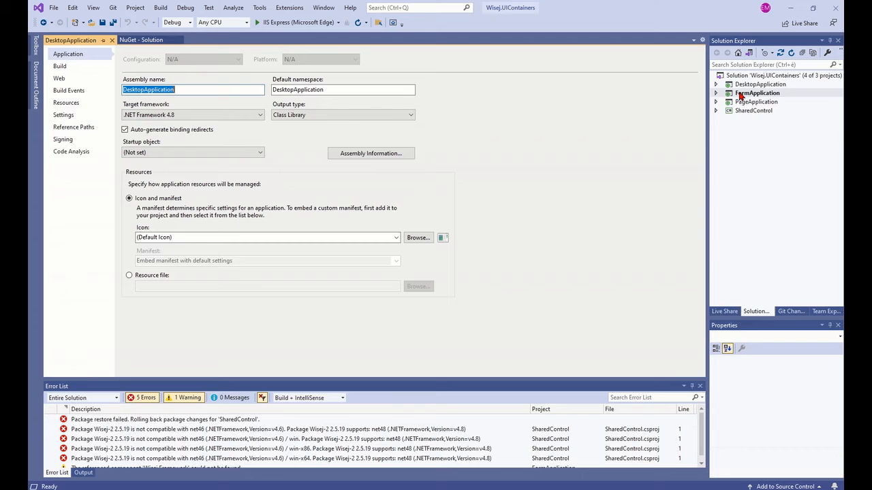
- Set the FormApplication project's target framework to .NET Framework 4.8 and confirm the change
right_click(740, 94)
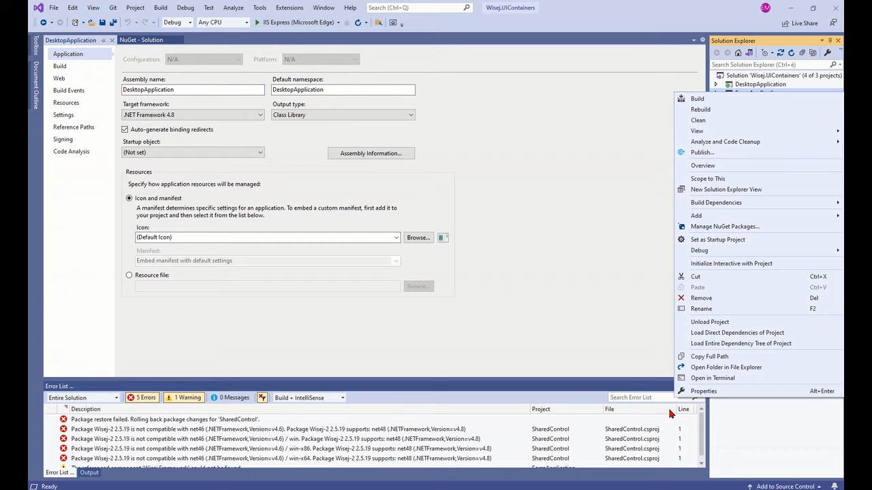
click(701, 391)
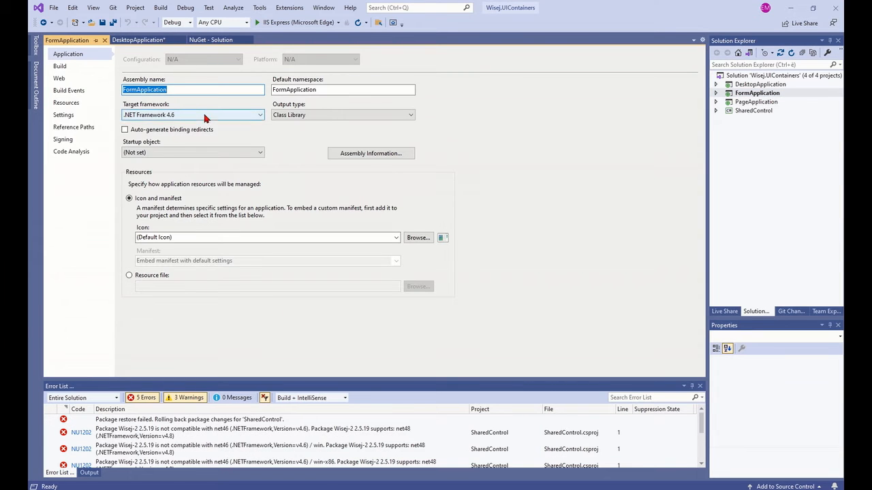
click(205, 114)
click(206, 206)
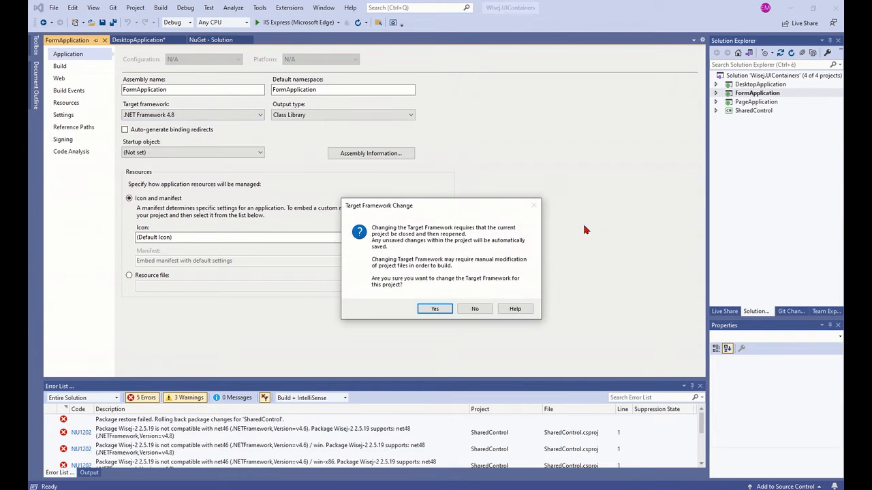
click(435, 307)
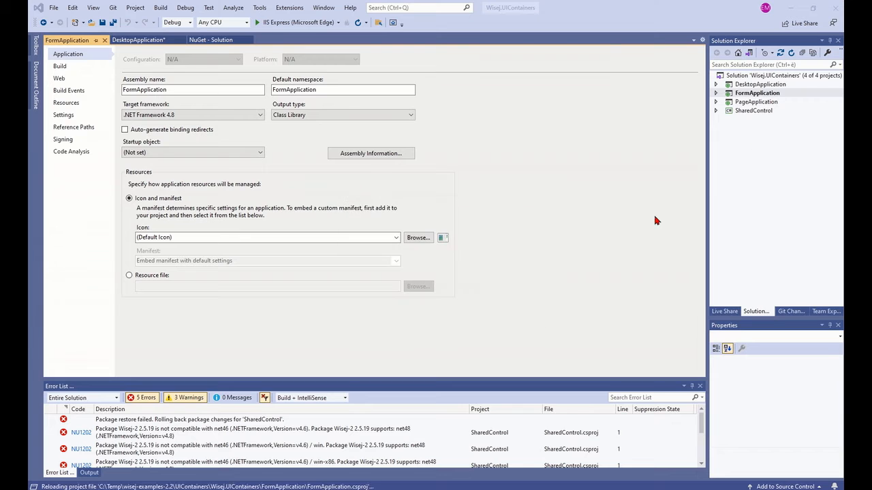
- Set the PageApplication project's target framework to .NET Framework 4.8 and confirm the change
right_click(751, 105)
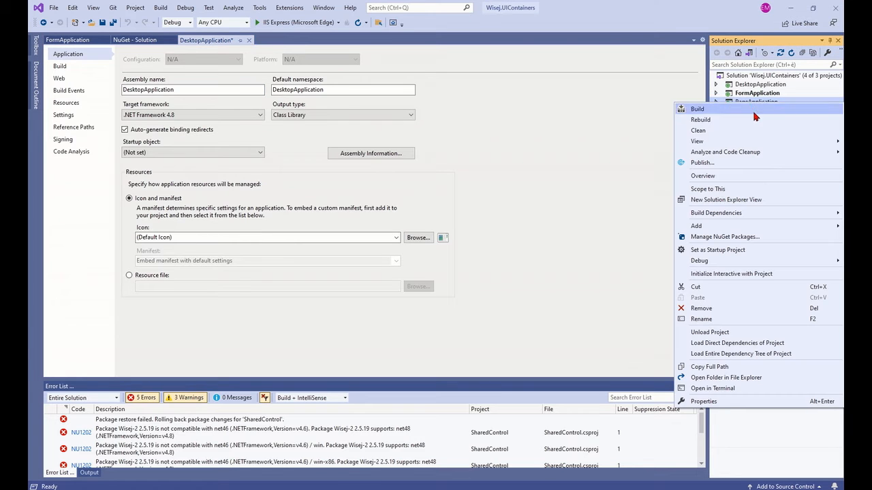
click(727, 404)
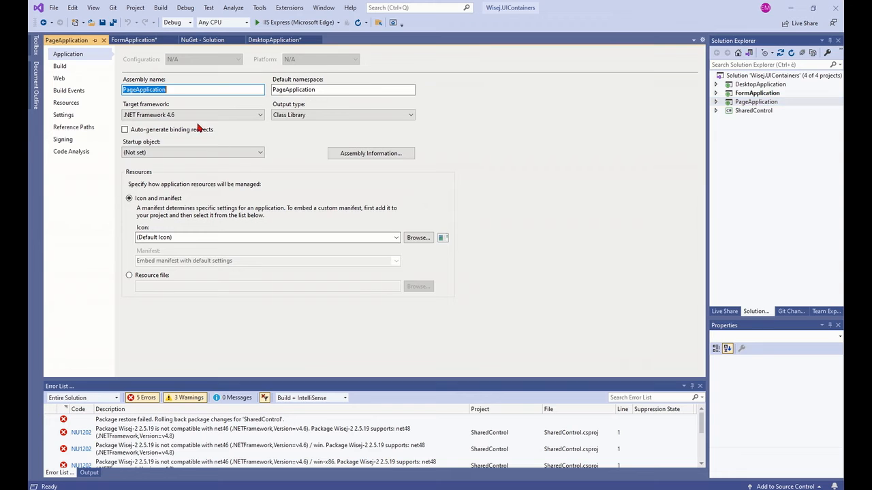
click(197, 116)
click(206, 206)
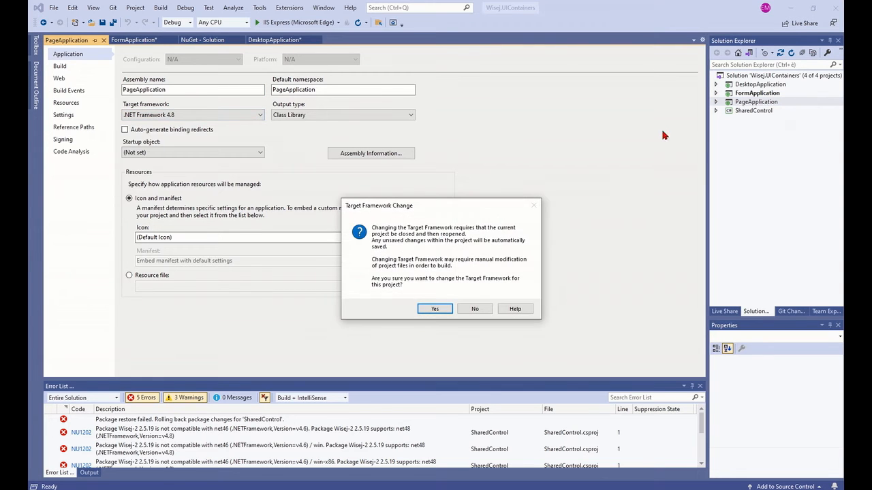
click(445, 308)
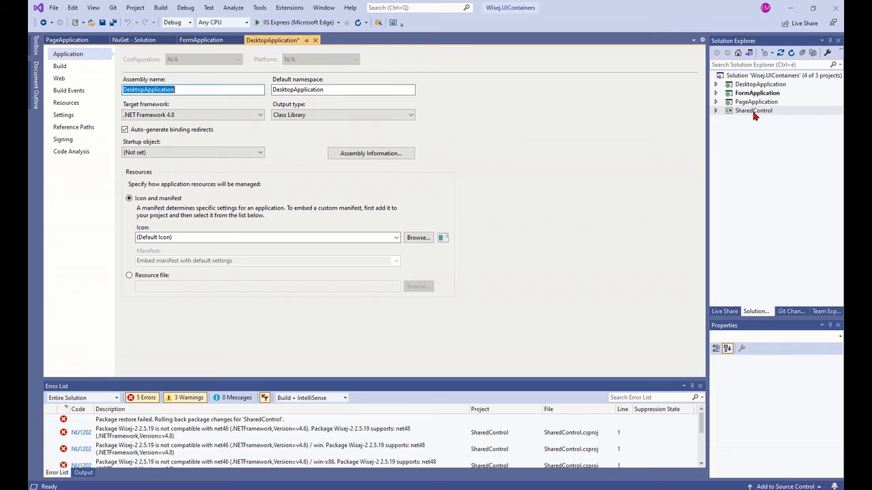
- Set the SharedControl project's target framework to .NET Framework 4.8 and confirm the change
right_click(753, 115)
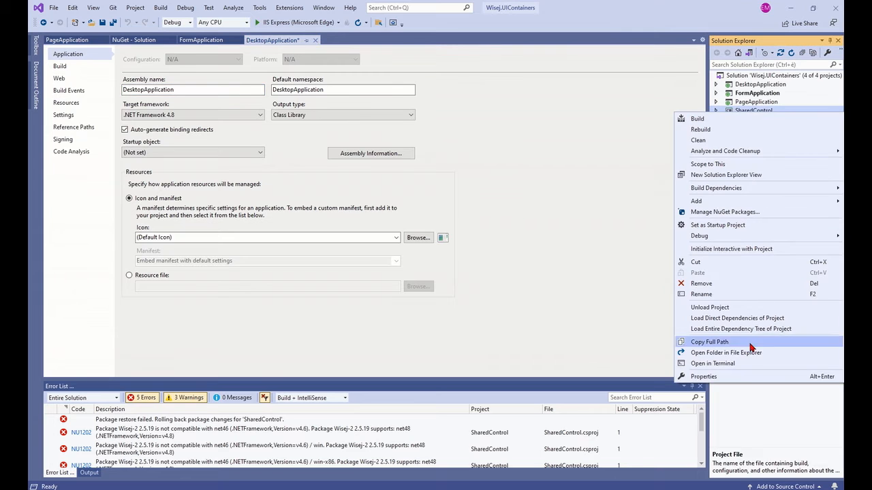
click(753, 380)
click(206, 116)
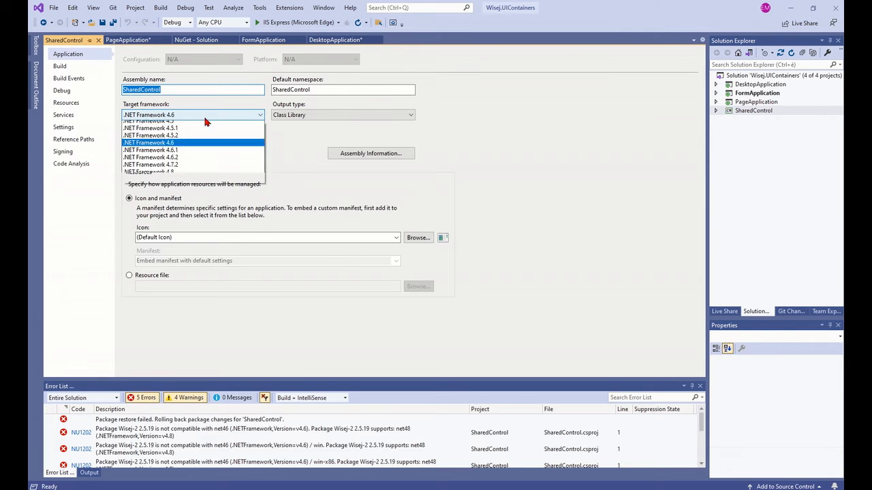
click(194, 220)
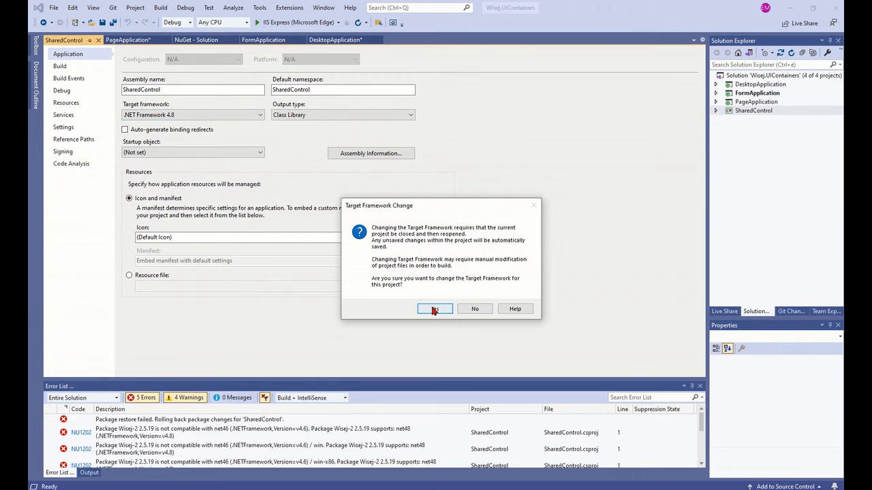
click(474, 310)
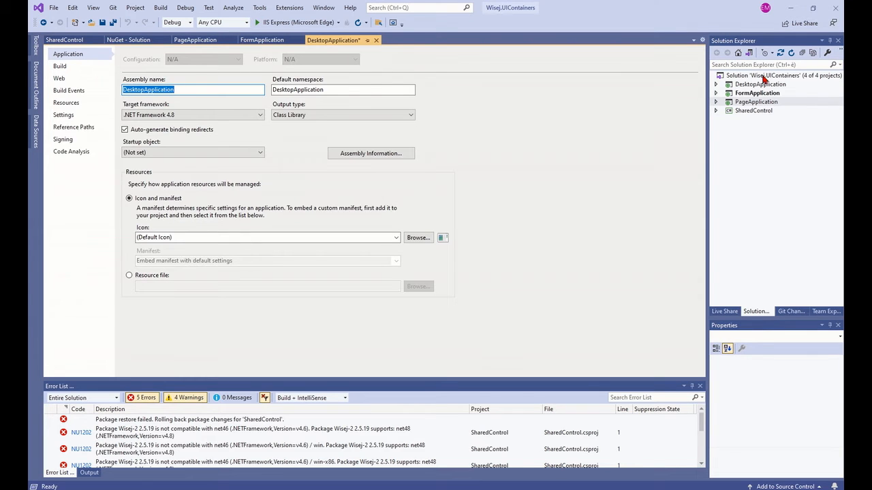
- Install the Wisej-2 2.5.19 package from the Wisej-2.5 Local source in all four projects of the solution and check the package manager output
click(723, 75)
right_click(724, 75)
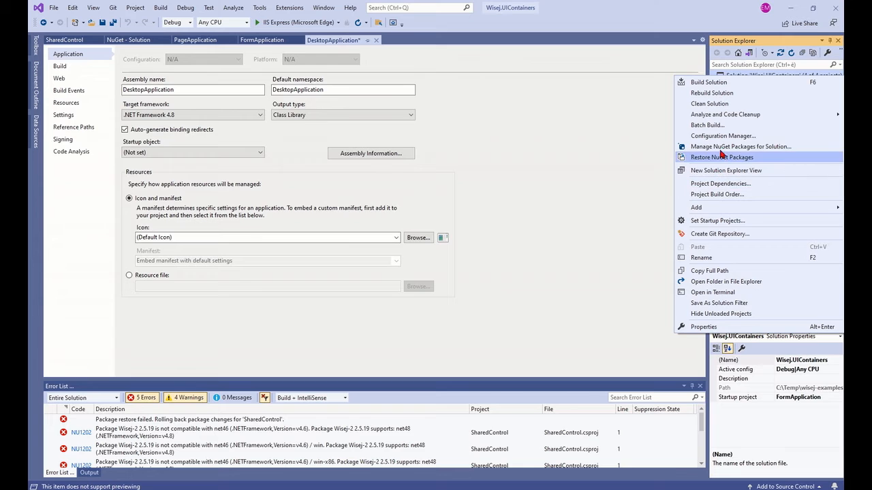
click(719, 147)
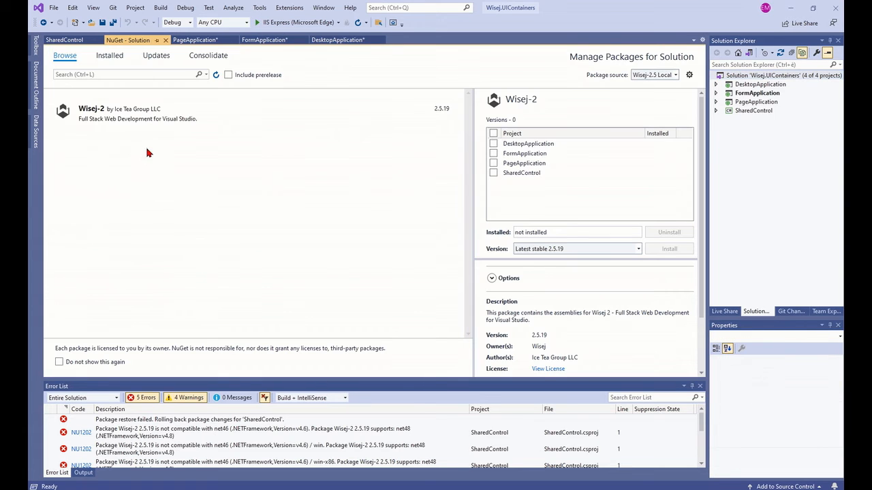
click(107, 118)
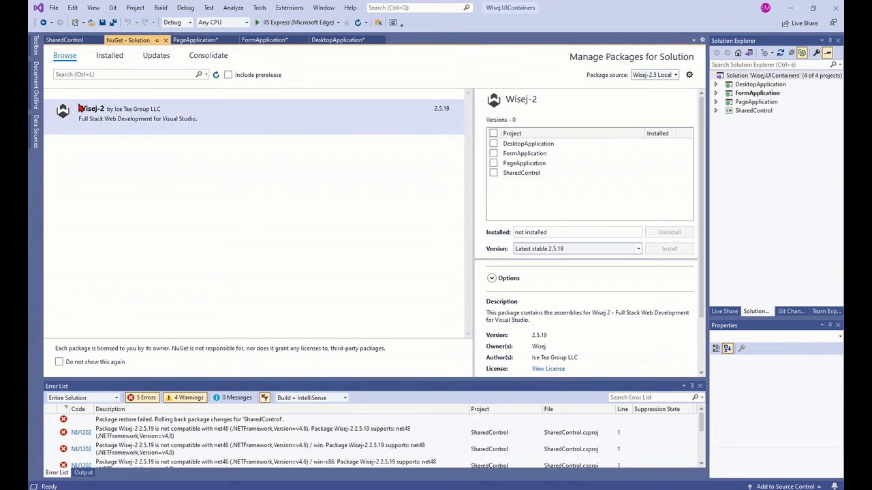
click(675, 75)
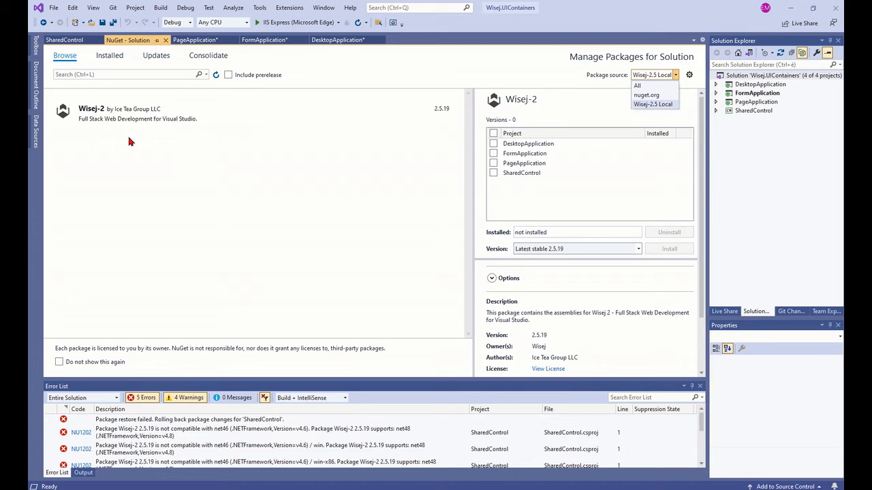
click(128, 114)
click(123, 116)
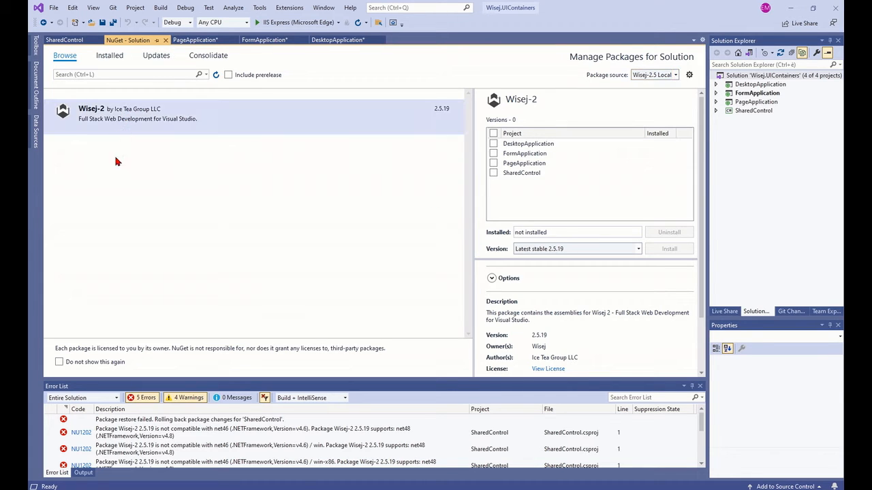
click(494, 134)
click(669, 248)
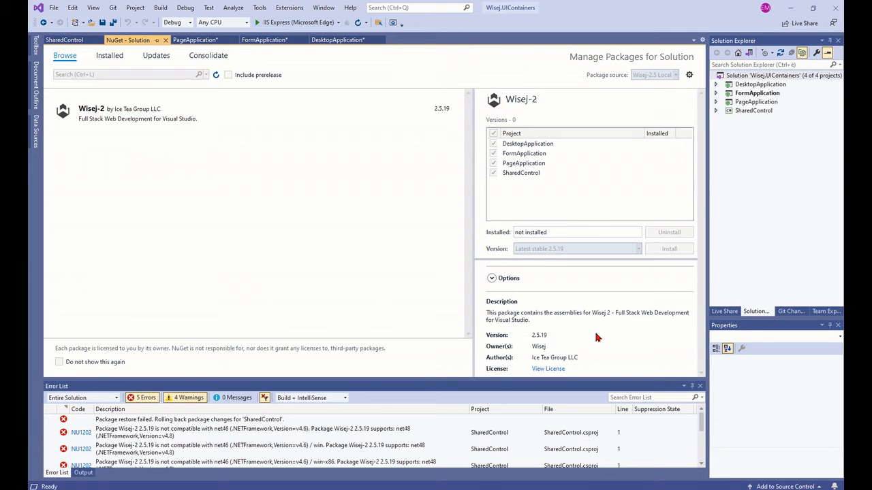
click(479, 360)
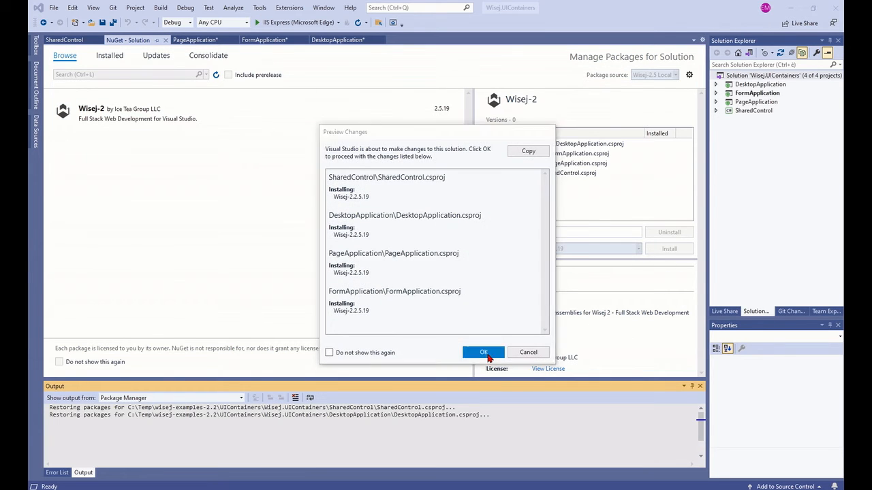
click(475, 342)
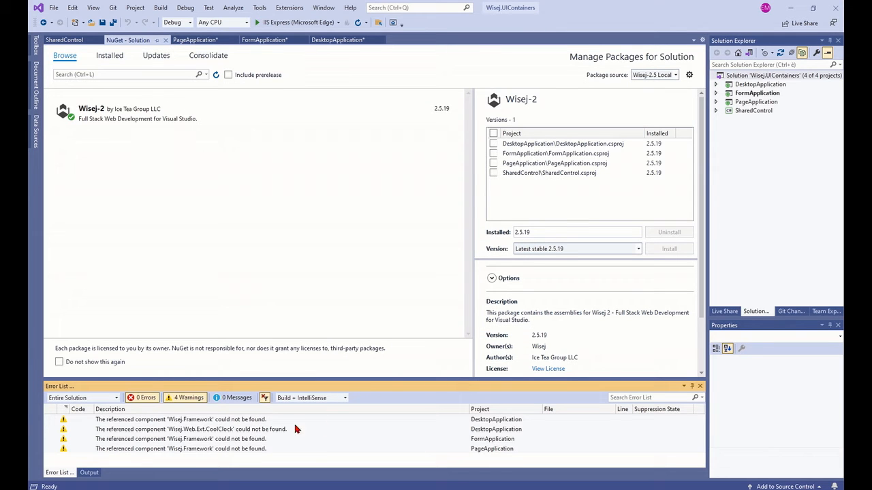
click(93, 475)
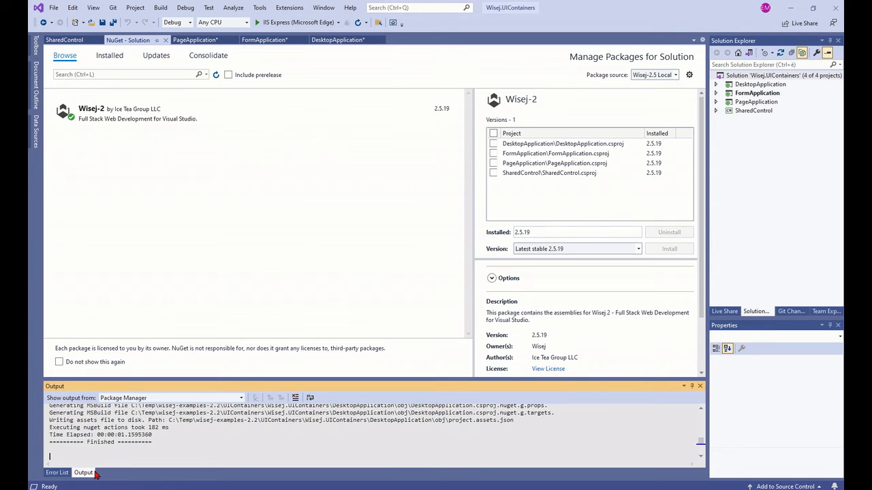
- Close the solution's NuGet page and the PageApplication, FormApplication and DesktopApplication property pages
click(164, 40)
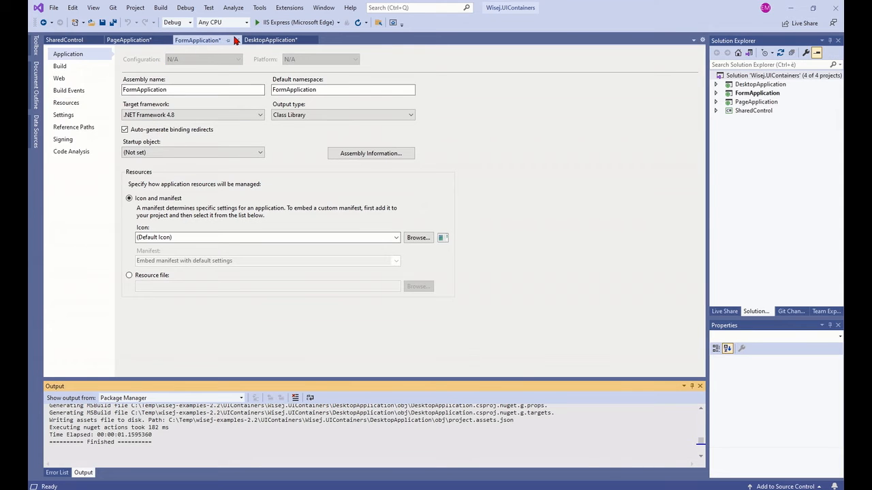
click(237, 42)
click(168, 42)
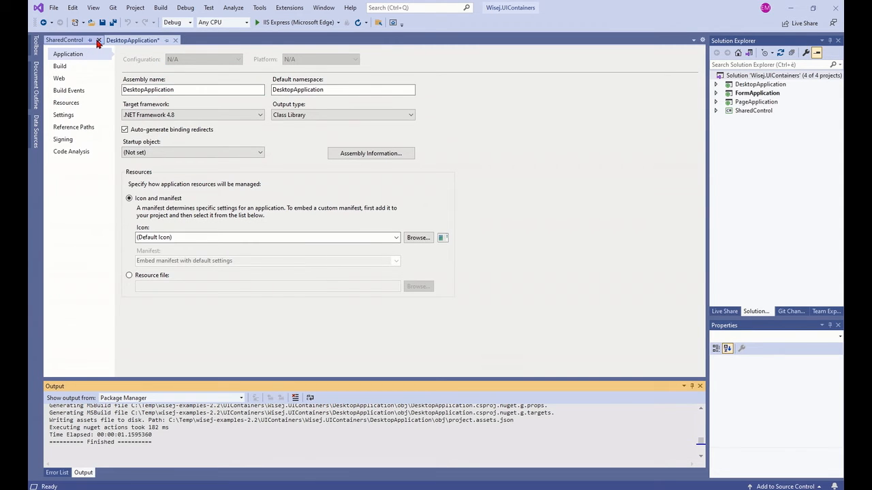
click(175, 41)
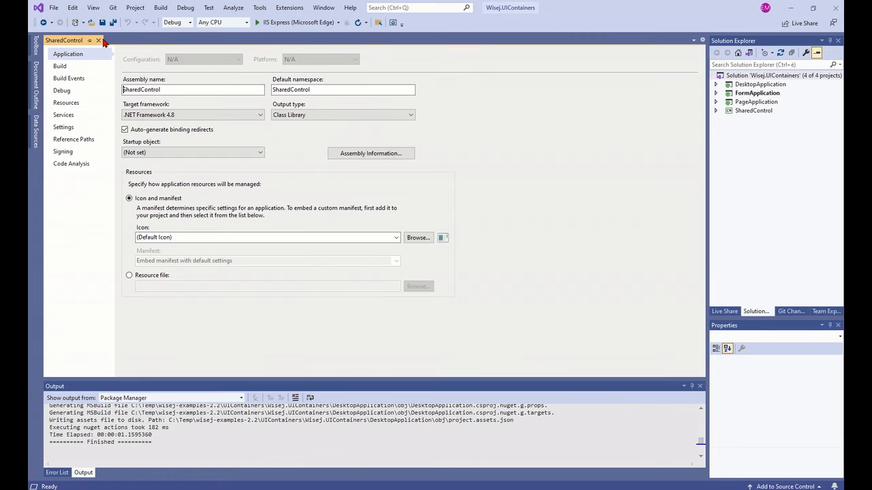
- Check the Wisej.Web.Ext.CoolClock warning and browse NuGet packages for the DesktopApplication project with nuget.org as the package source
click(57, 473)
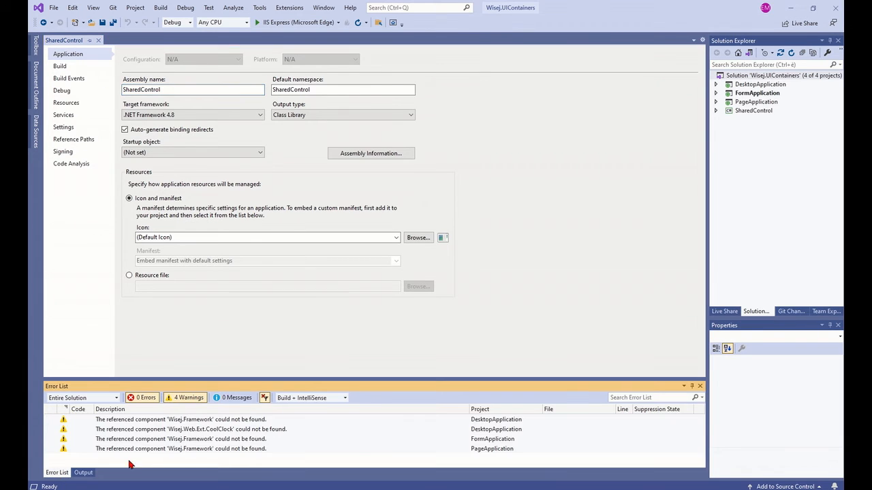
click(205, 430)
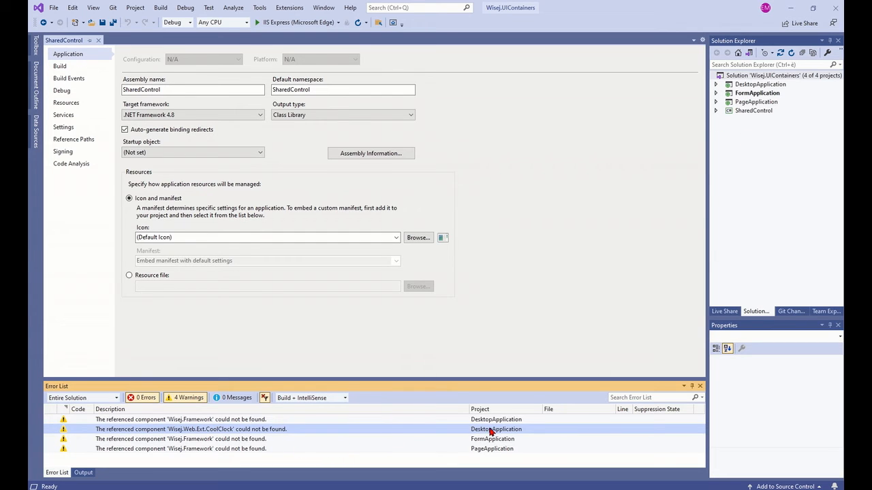
click(753, 85)
right_click(753, 85)
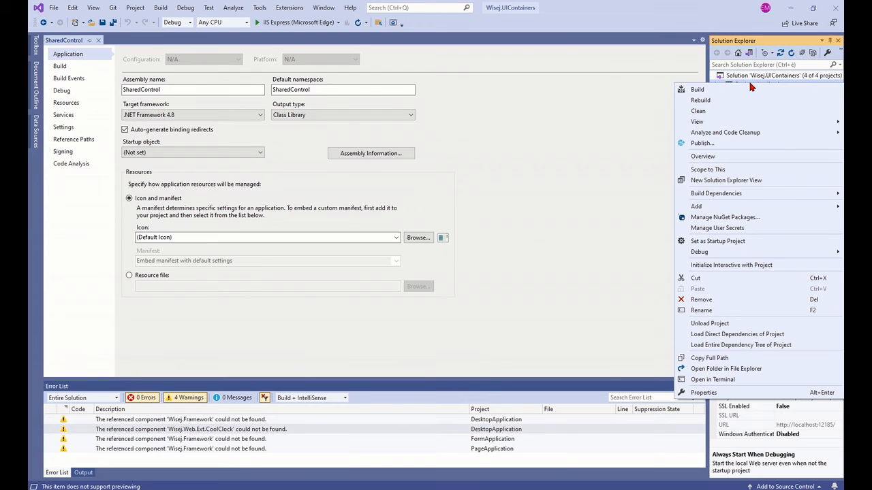
click(724, 222)
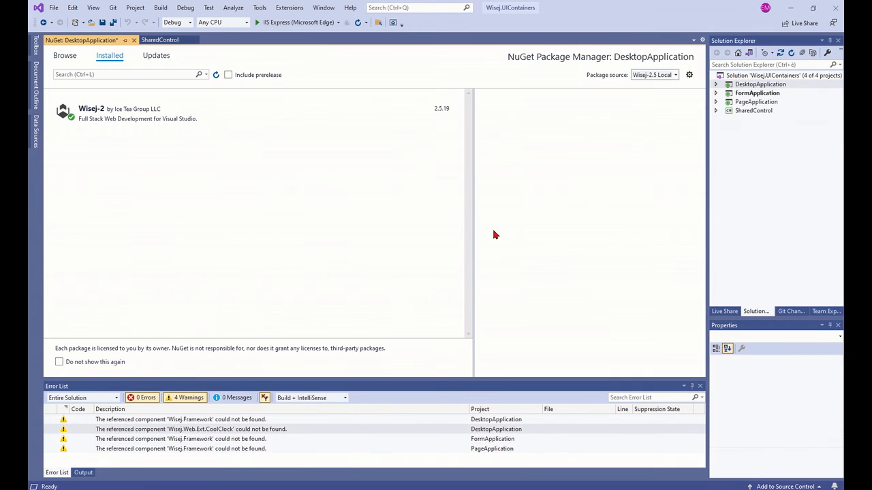
click(65, 56)
click(673, 75)
click(658, 96)
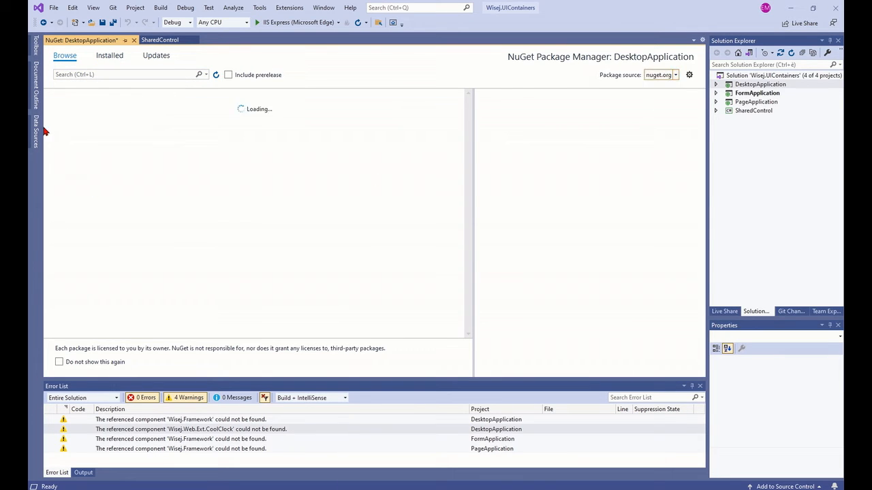
- Search for "coolcl" and install the Wisej-2-CoolClock 2.5.19 package in the DesktopApplication project, accepting the changes
click(87, 74)
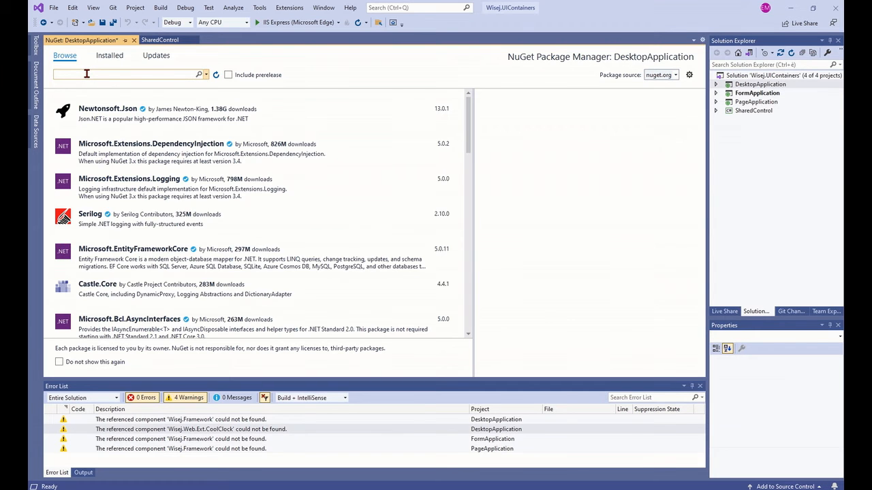
text(cool)
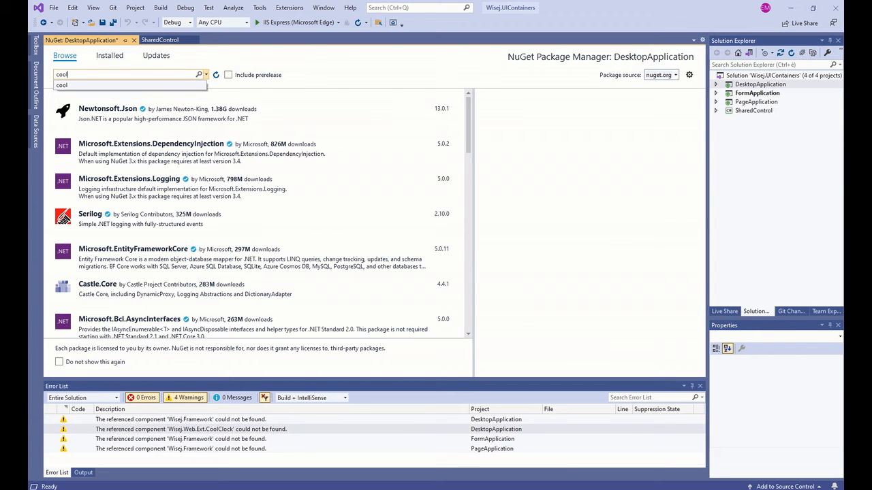
text(c)
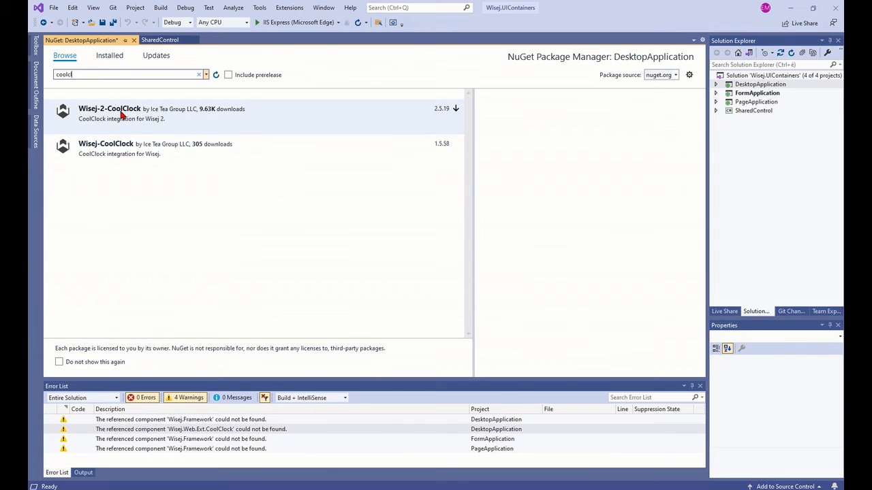
click(119, 116)
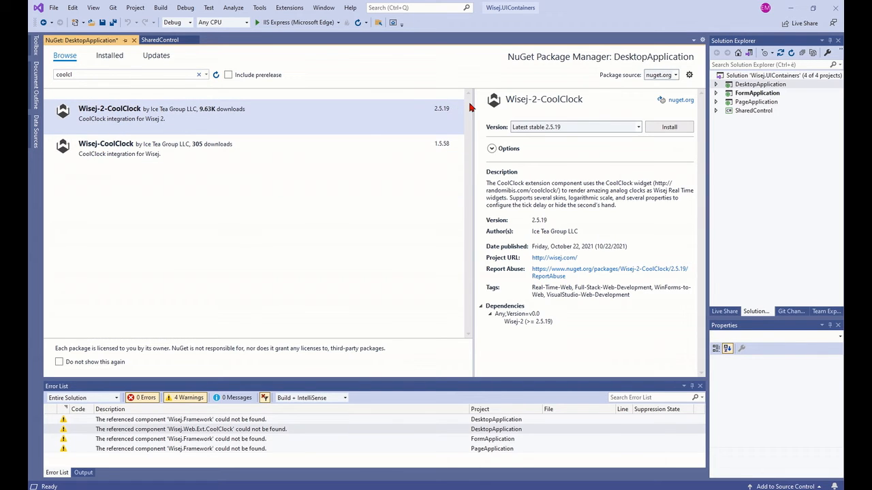
click(664, 128)
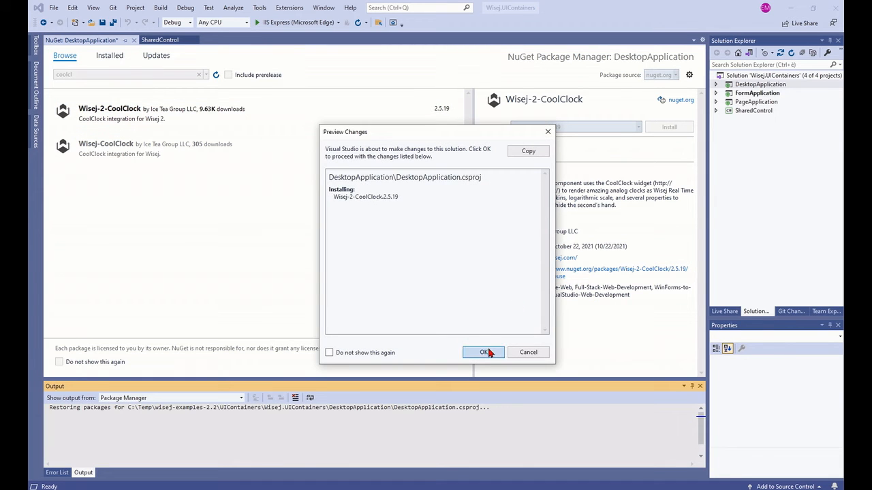
click(483, 352)
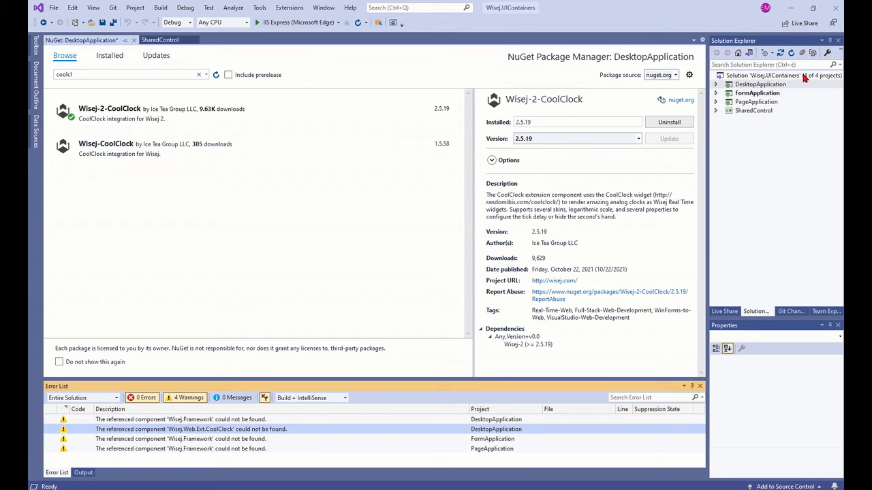
- Remove the old Wisej.Framework and Wisej.Web.Ext.CoolClock references from the DesktopApplication project
click(745, 86)
click(715, 84)
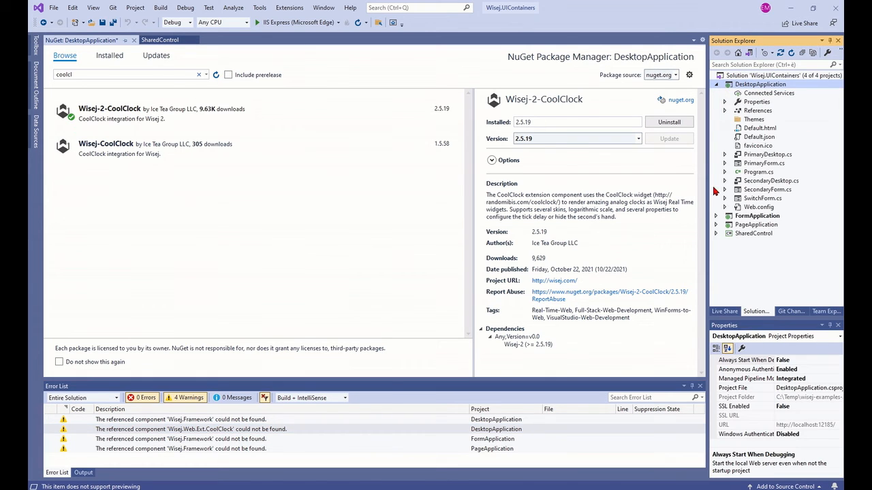
click(724, 110)
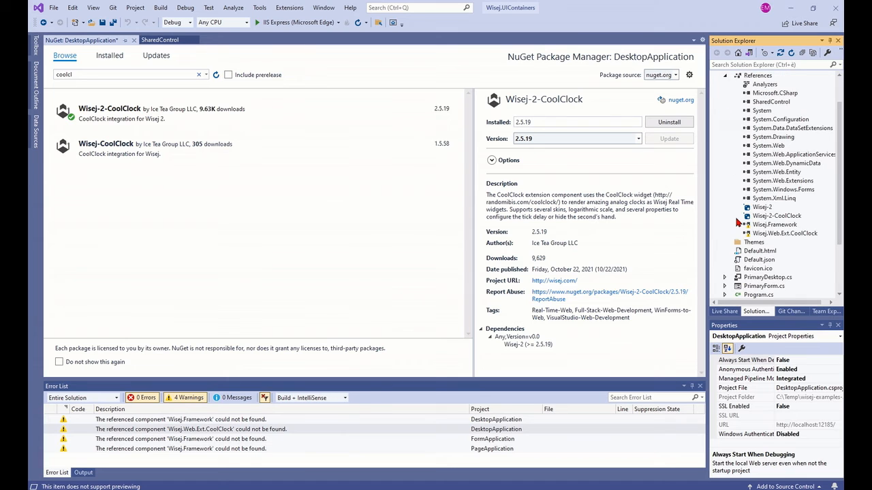
click(774, 224)
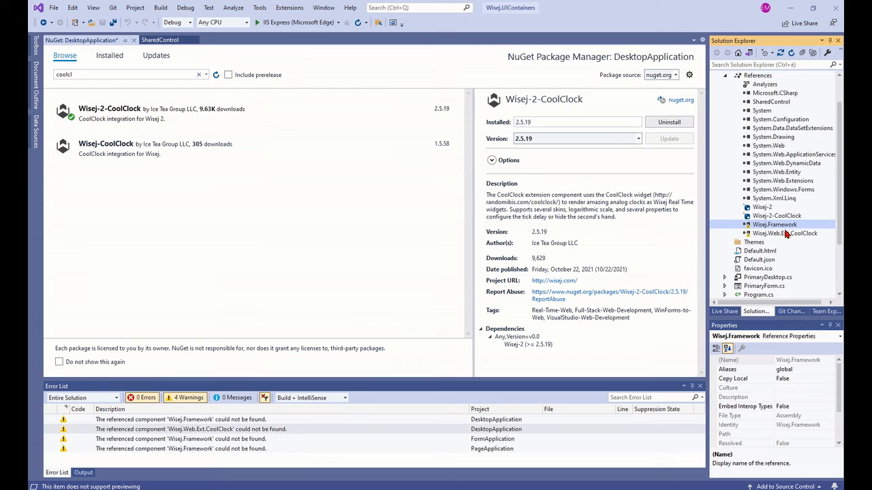
key(Delete)
key(Delete)
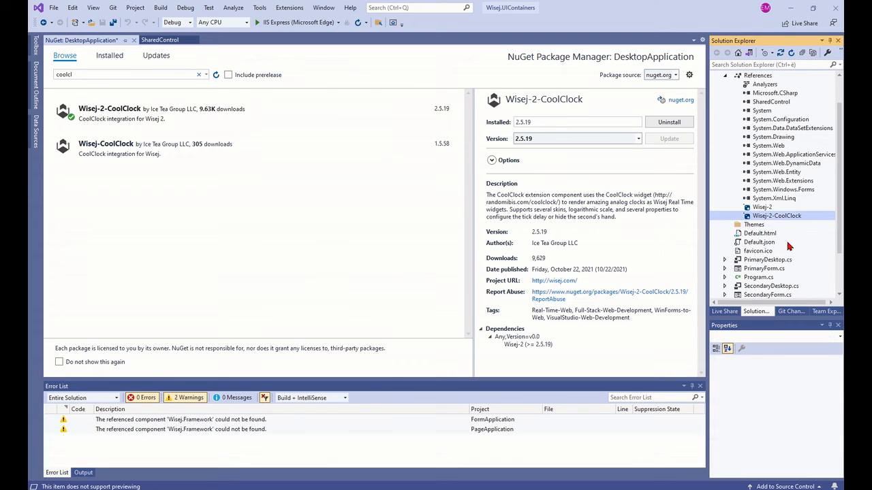
click(725, 76)
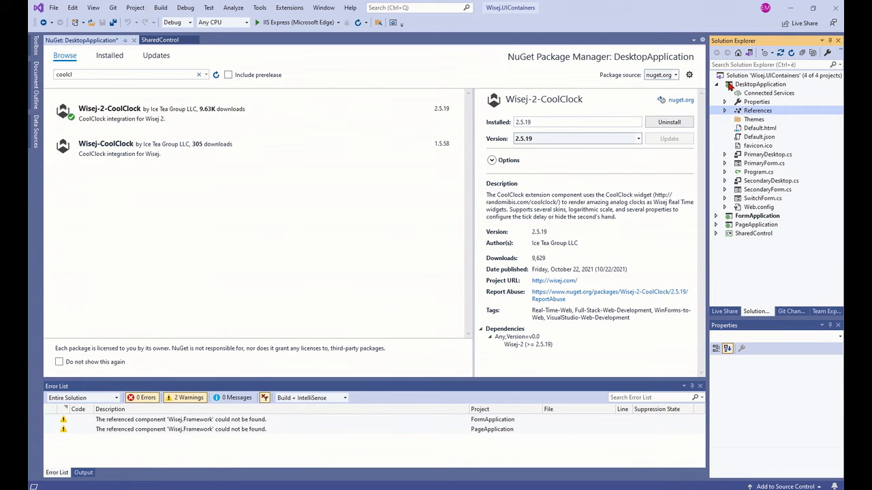
- Remove the old Wisej.Framework reference from the FormApplication project and collapse the project
click(716, 216)
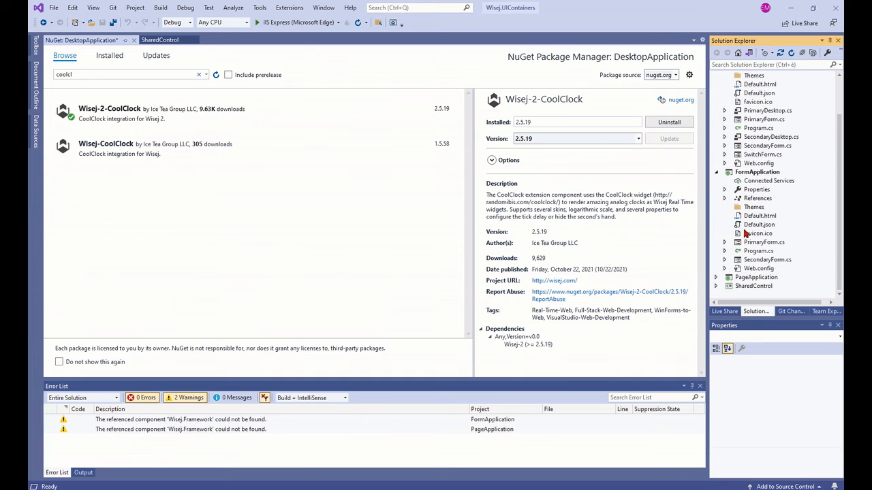
click(724, 198)
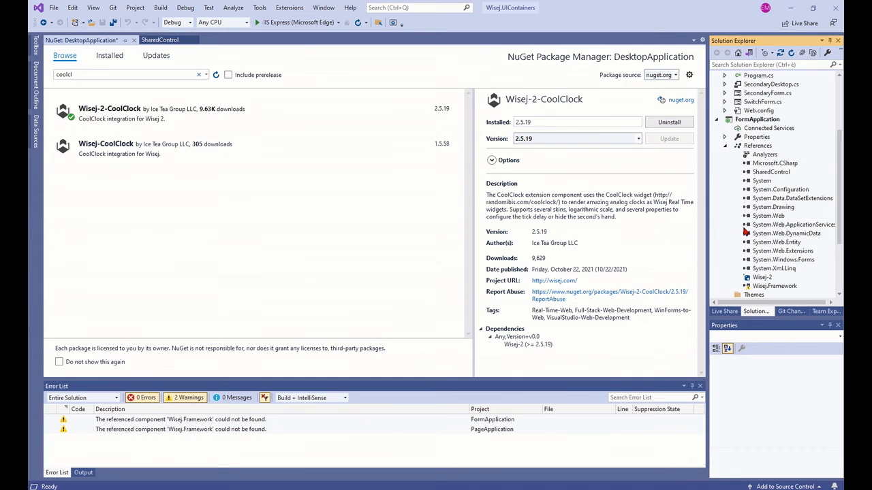
click(772, 286)
key(Delete)
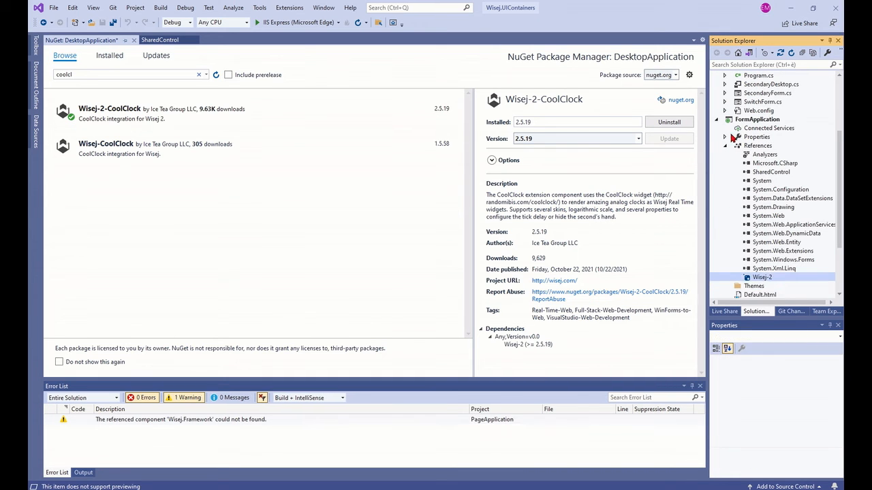
click(718, 120)
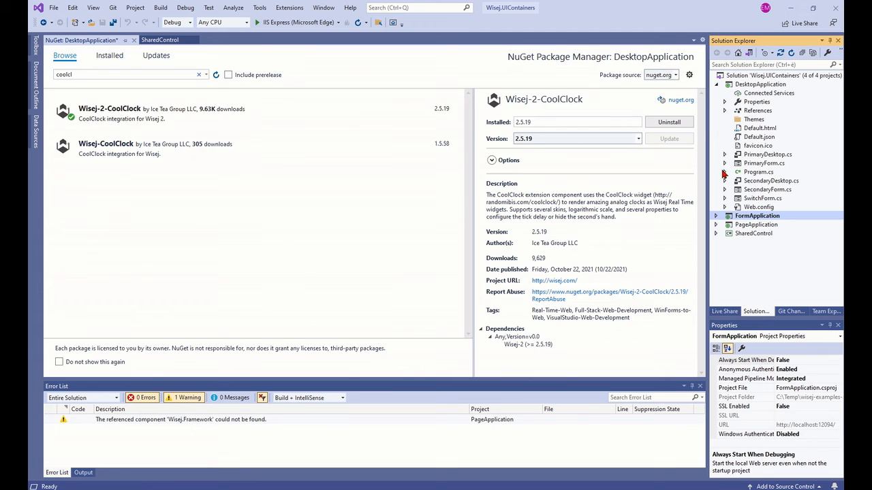
- Remove the old Wisej.Framework reference from the PageApplication project and collapse the project
click(718, 229)
click(724, 181)
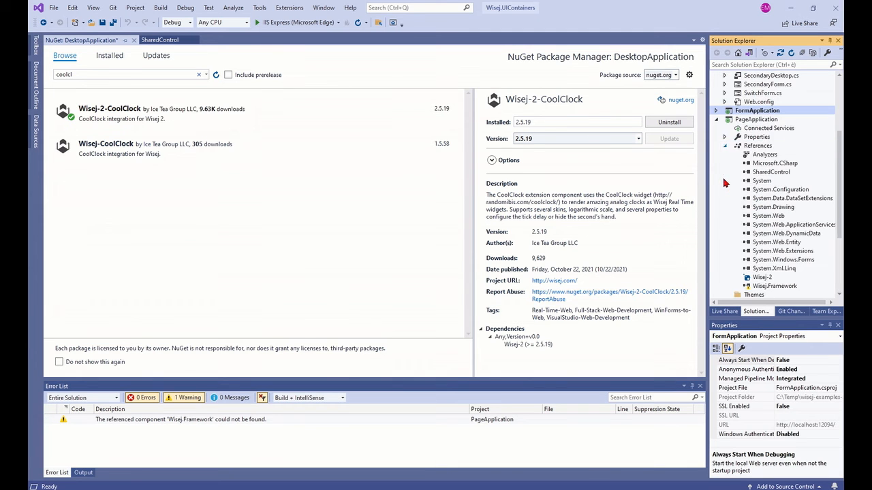
click(765, 287)
key(Delete)
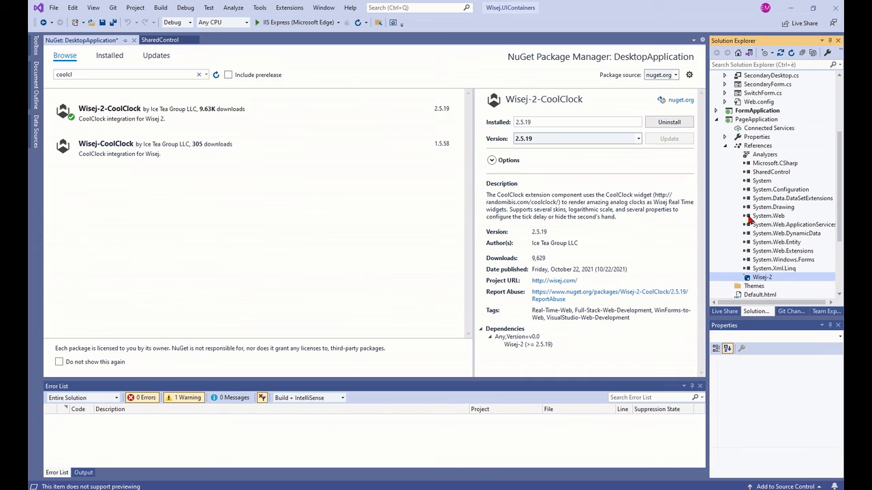
click(718, 120)
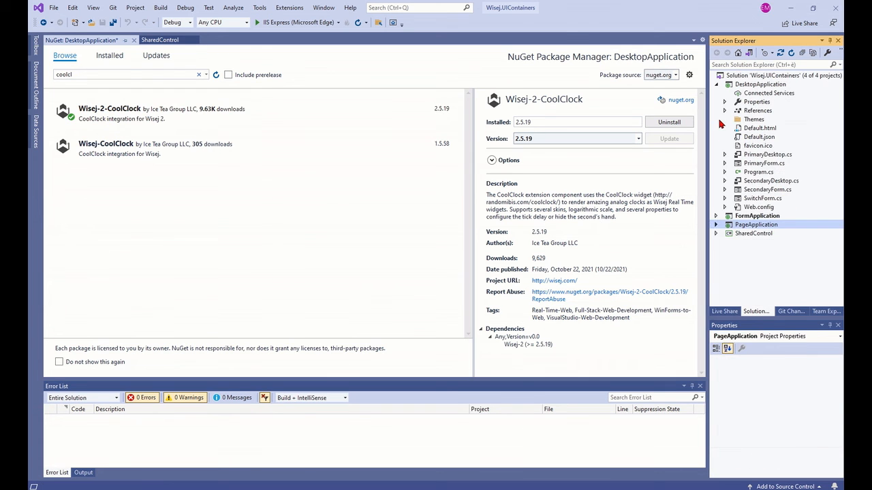
- Remove the old Wisej.Framework reference from the SharedControl project and collapse the project
click(715, 233)
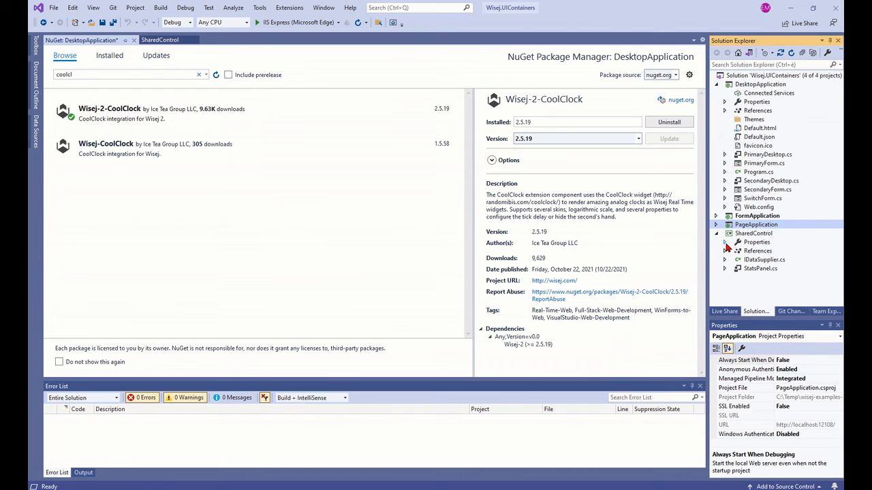
click(724, 252)
click(727, 268)
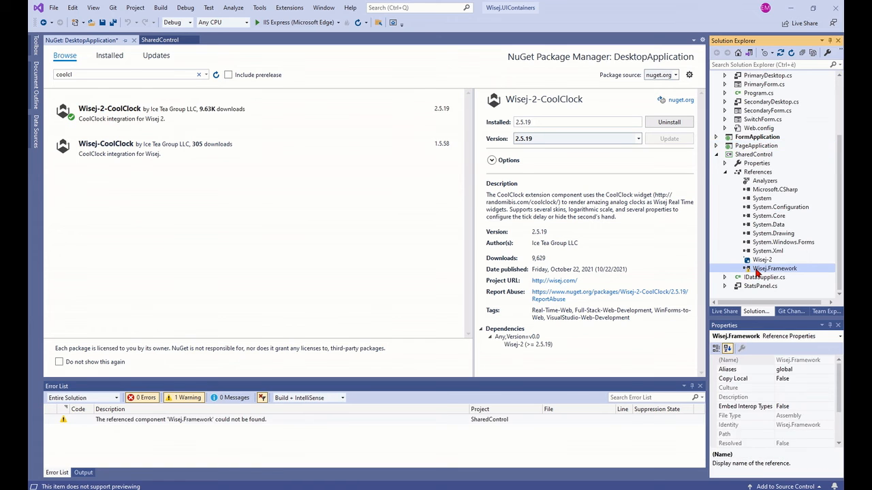
click(715, 173)
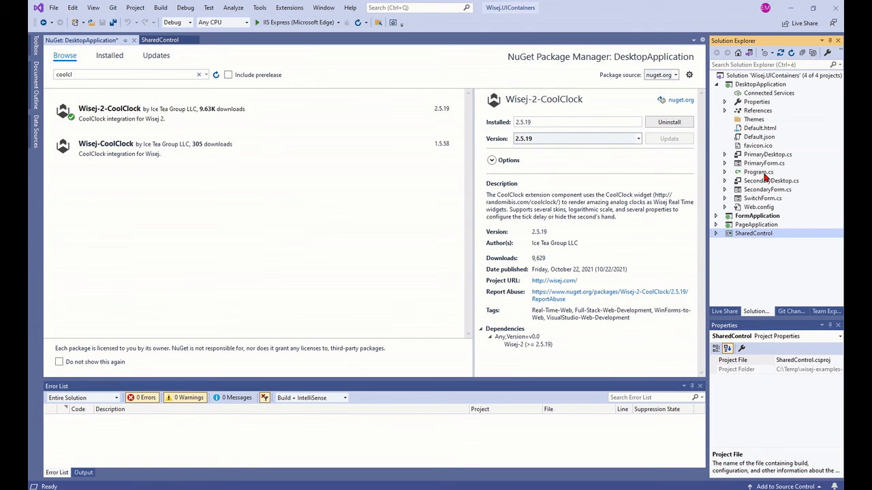
- Set DesktopApplication as the startup project and run it with IIS Express in Microsoft Edge
click(745, 85)
right_click(746, 84)
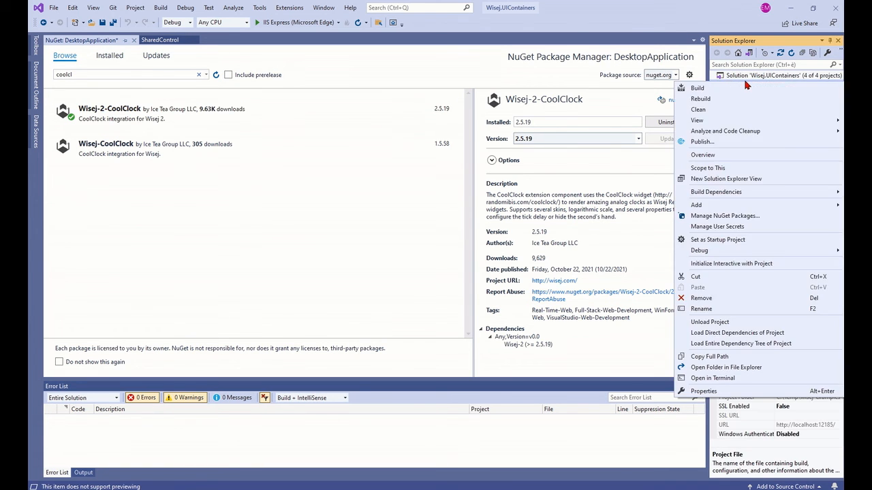
click(728, 241)
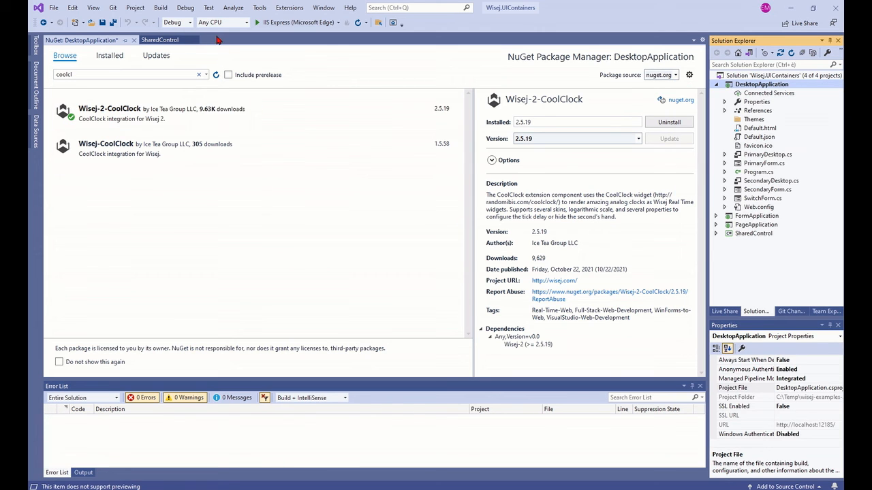
click(274, 23)
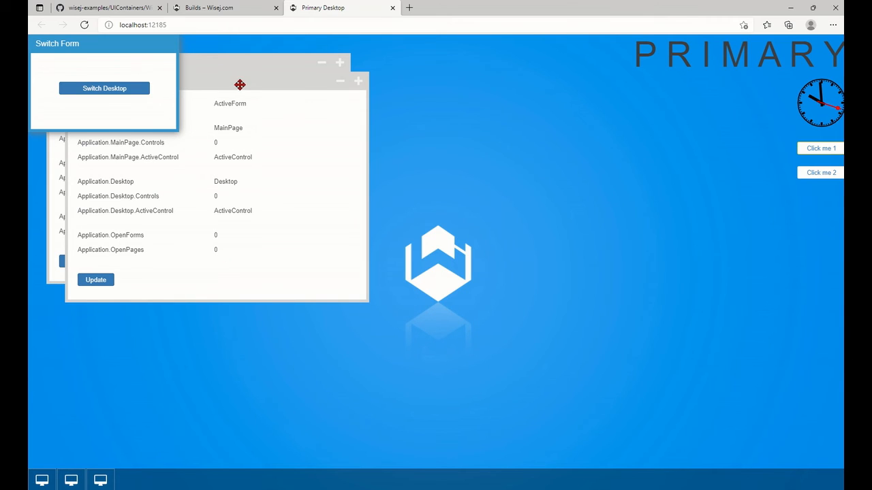
- Move the Secondary Form and the Primary Form apart on the running desktop so that they no longer overlap
drag(239, 84, 521, 138)
drag(247, 62, 267, 205)
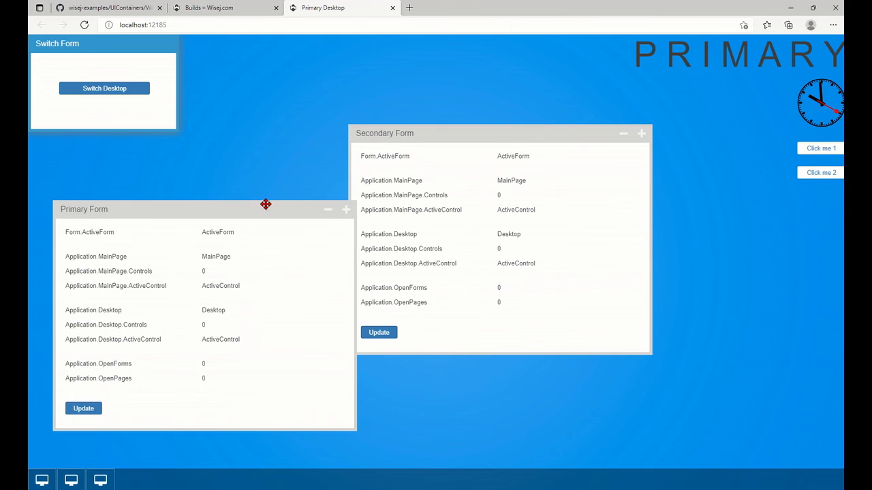
drag(521, 136, 613, 183)
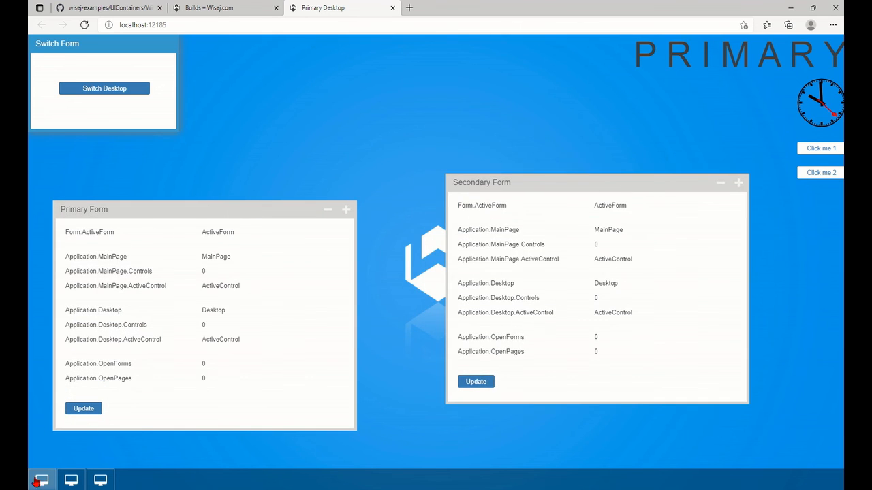
- Minimize the Secondary Form, and maximize the Primary Form and restore it to its normal size
mouse_move(90, 485)
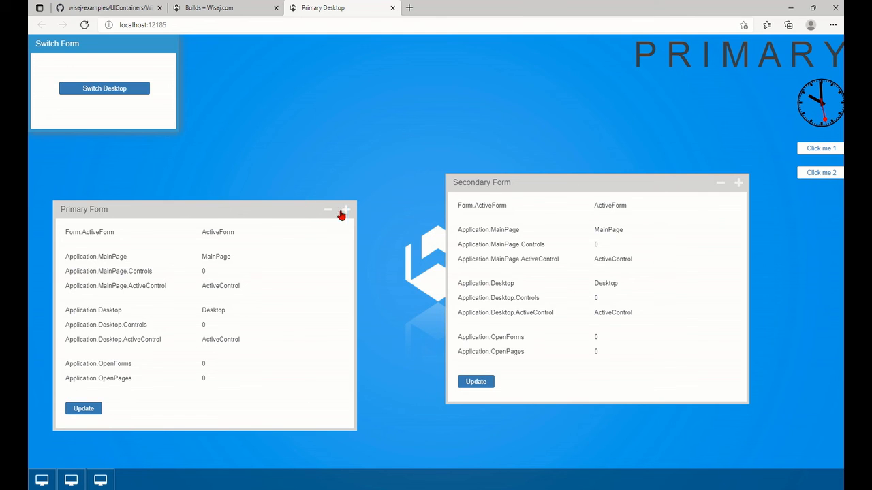
click(722, 182)
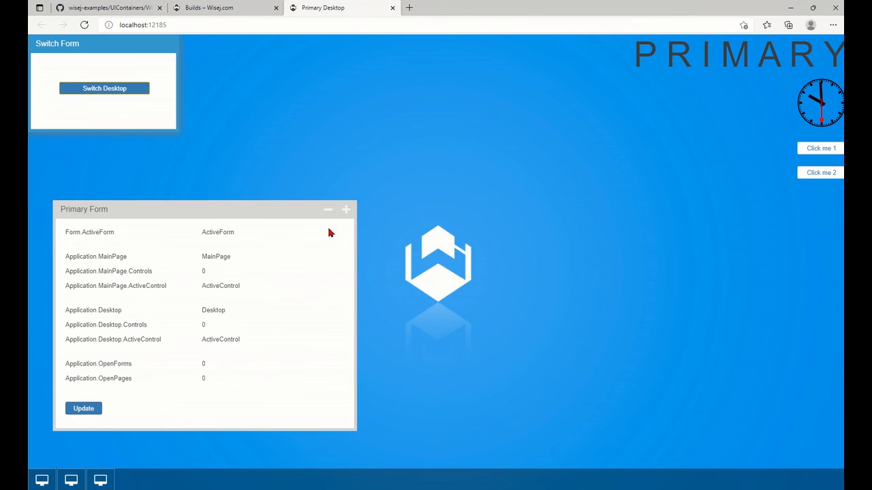
click(346, 211)
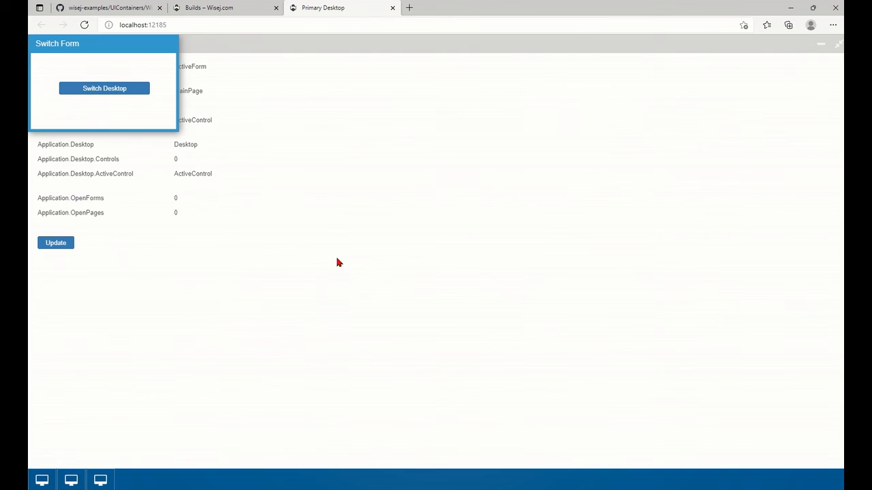
click(837, 45)
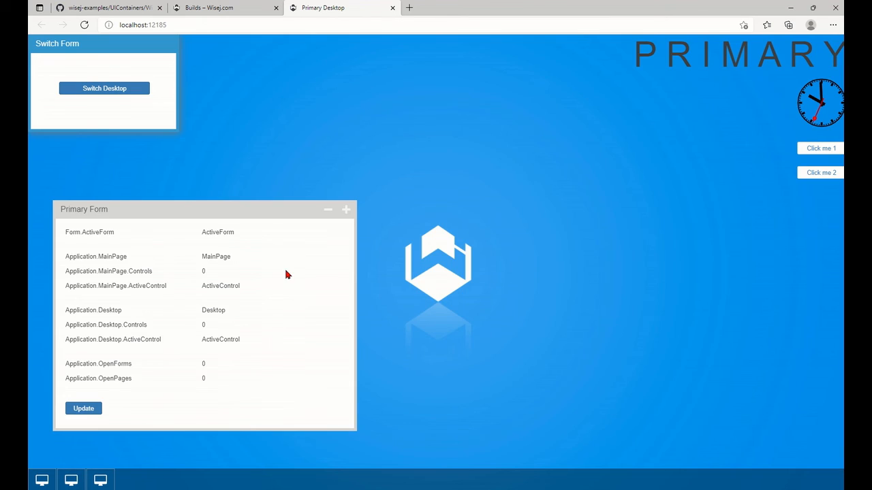